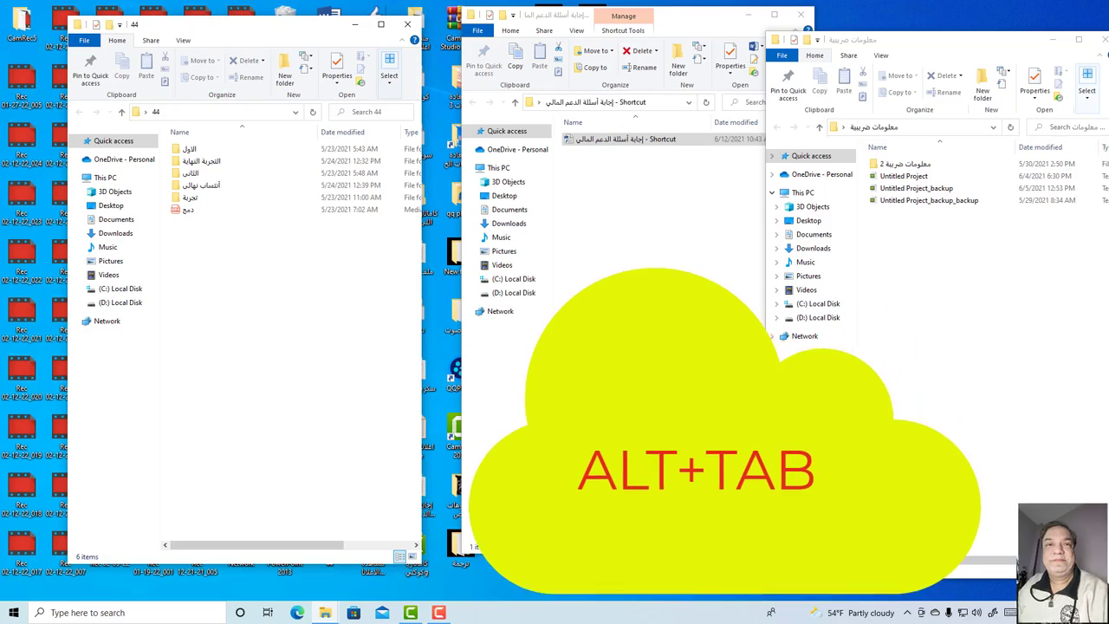
Step: Switch to the معلومات ضريبية folder window and close it
key("alt+Tab")
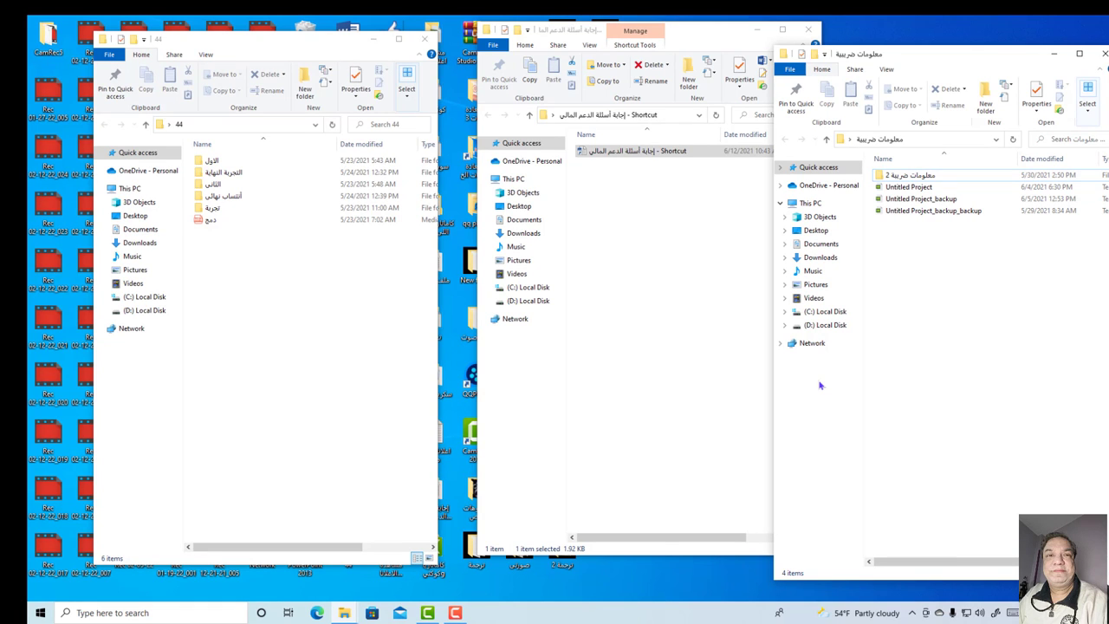
key("alt+F4")
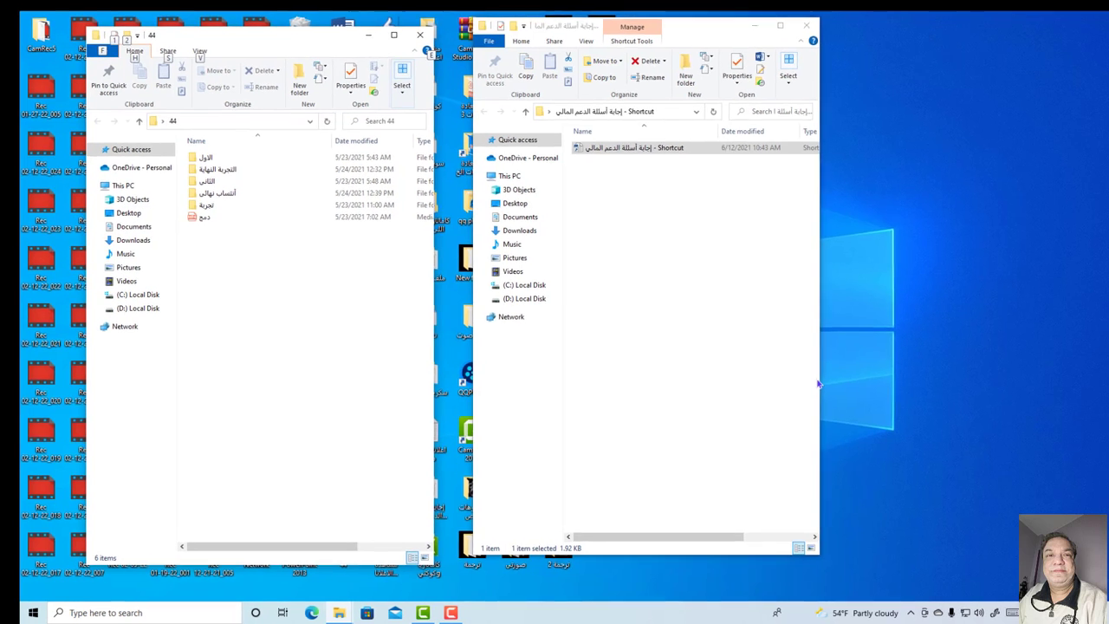
Step: Examine the commands Notepad offers under File, Help, Edit and View
key("alt+f")
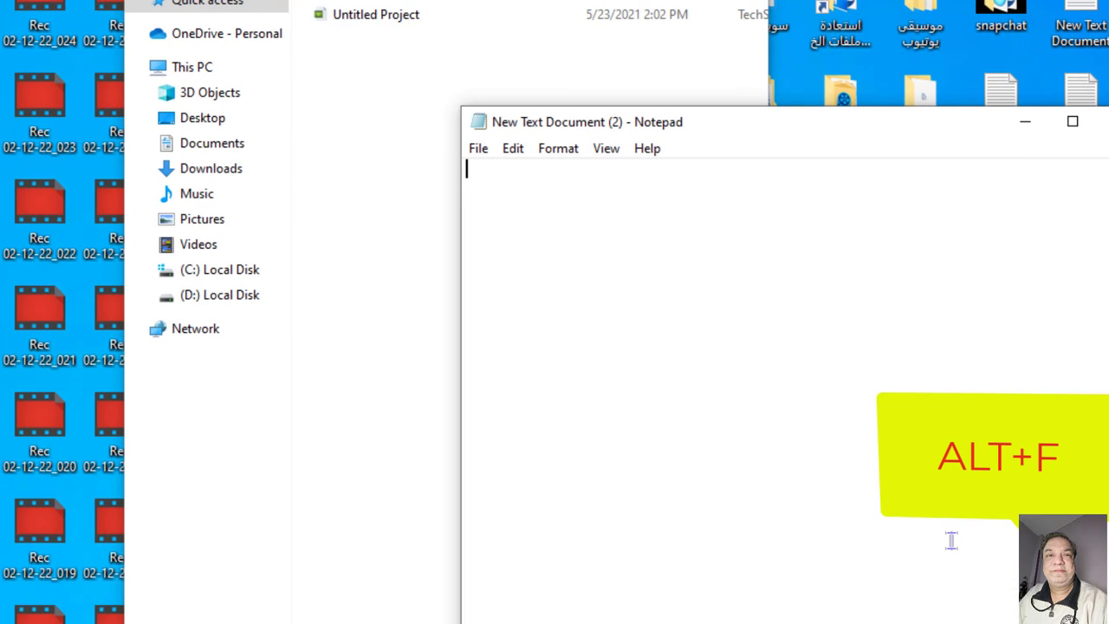
key("alt+f")
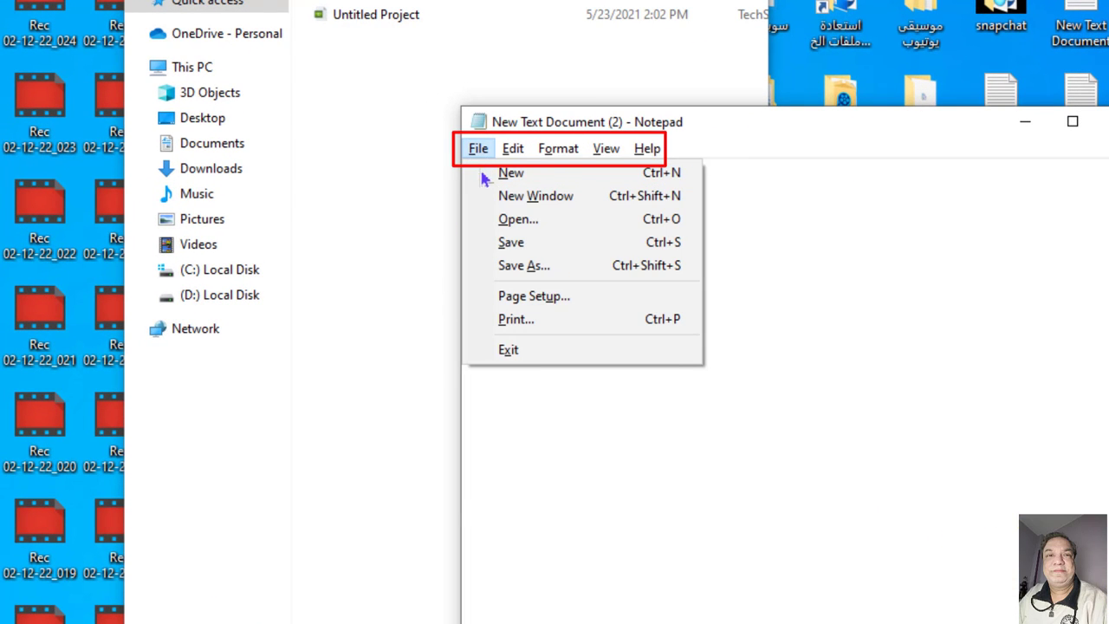
key("alt+h")
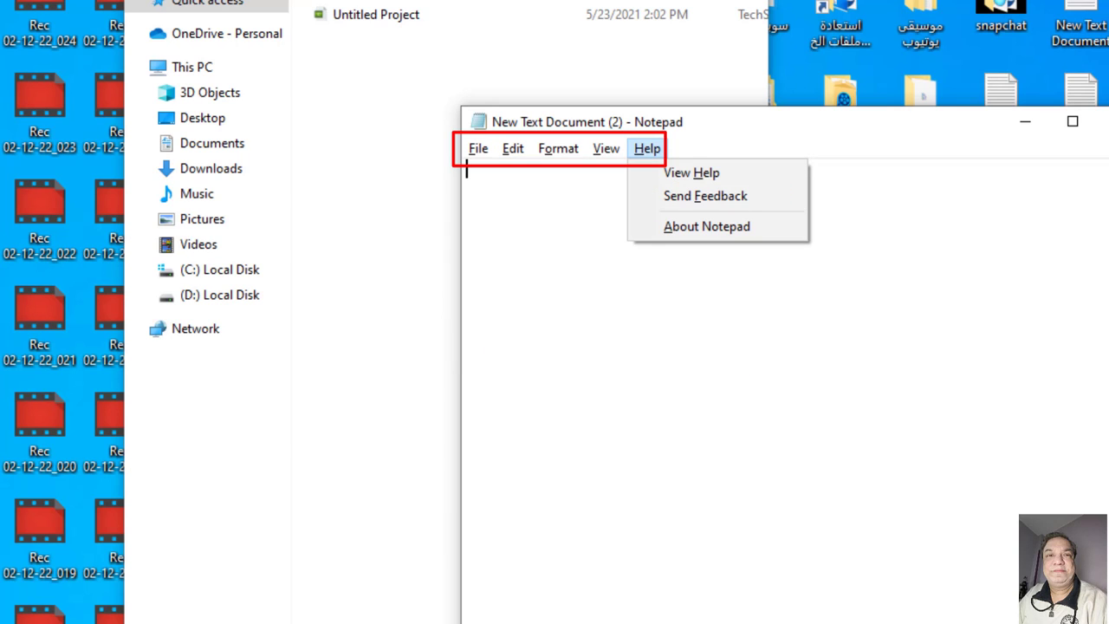
key("alt+e")
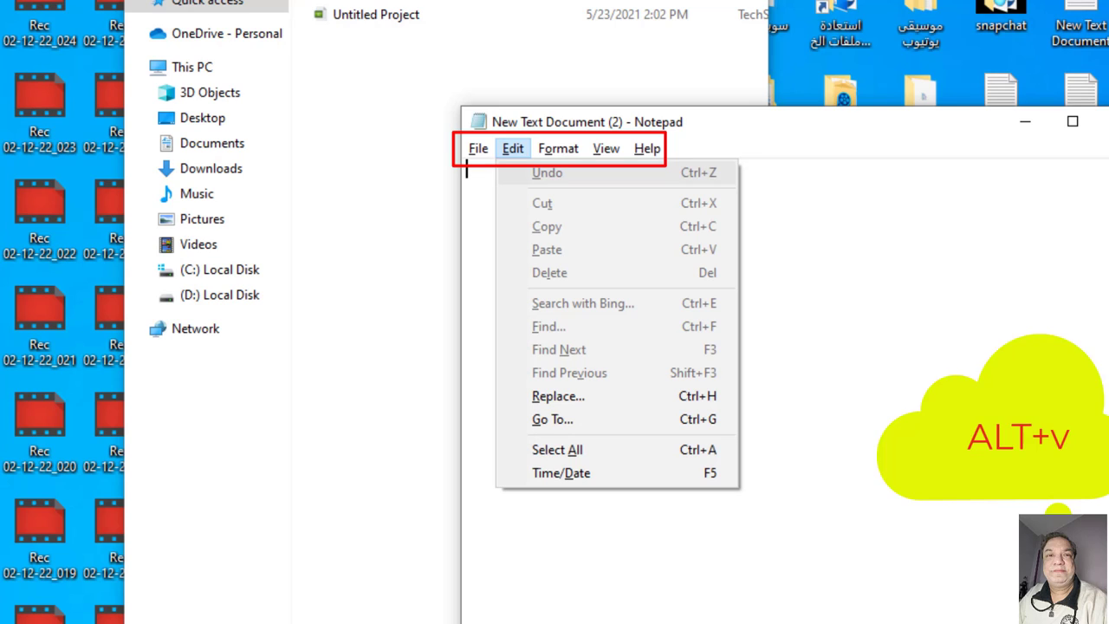
key("alt")
key("v")
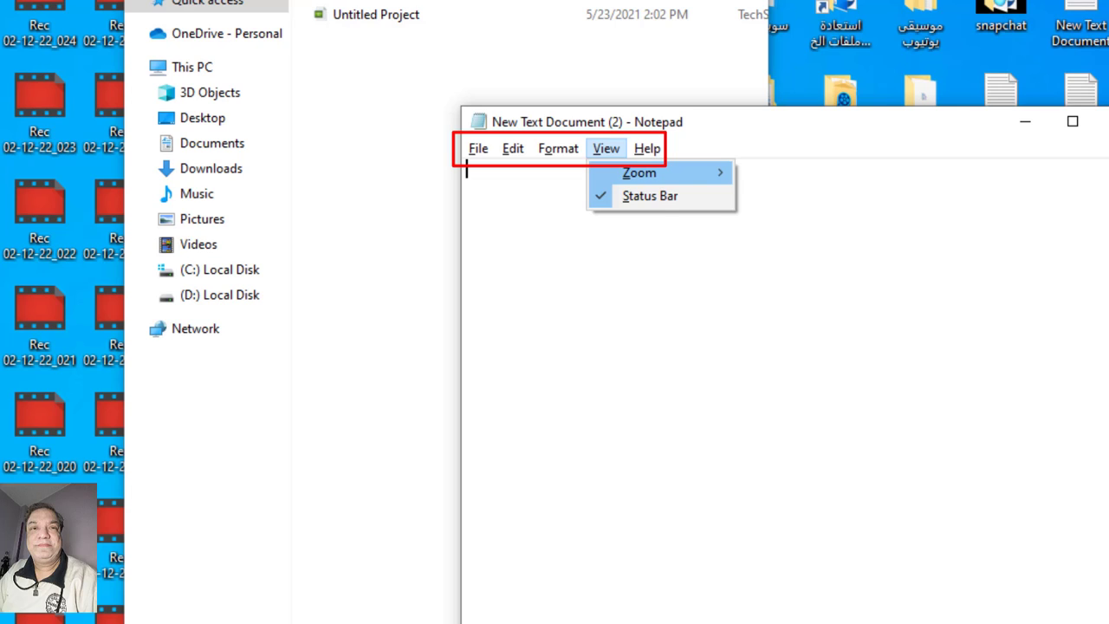
key("Escape")
key("alt+h")
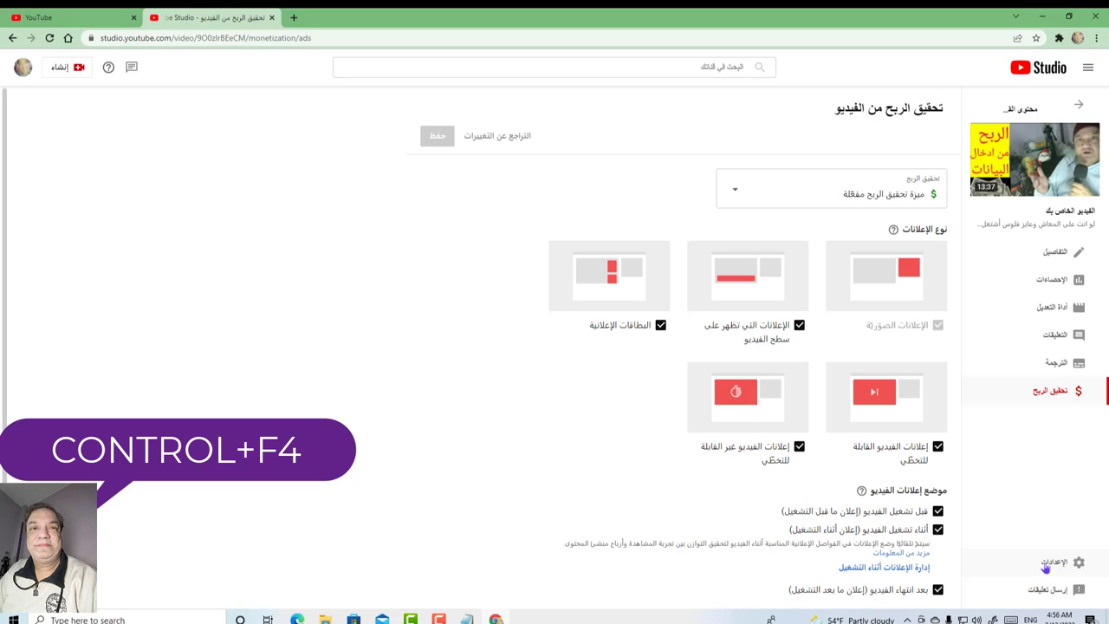
Step: Close the YouTube Studio tab and the remaining YouTube tab in the browser
key("ctrl+F4")
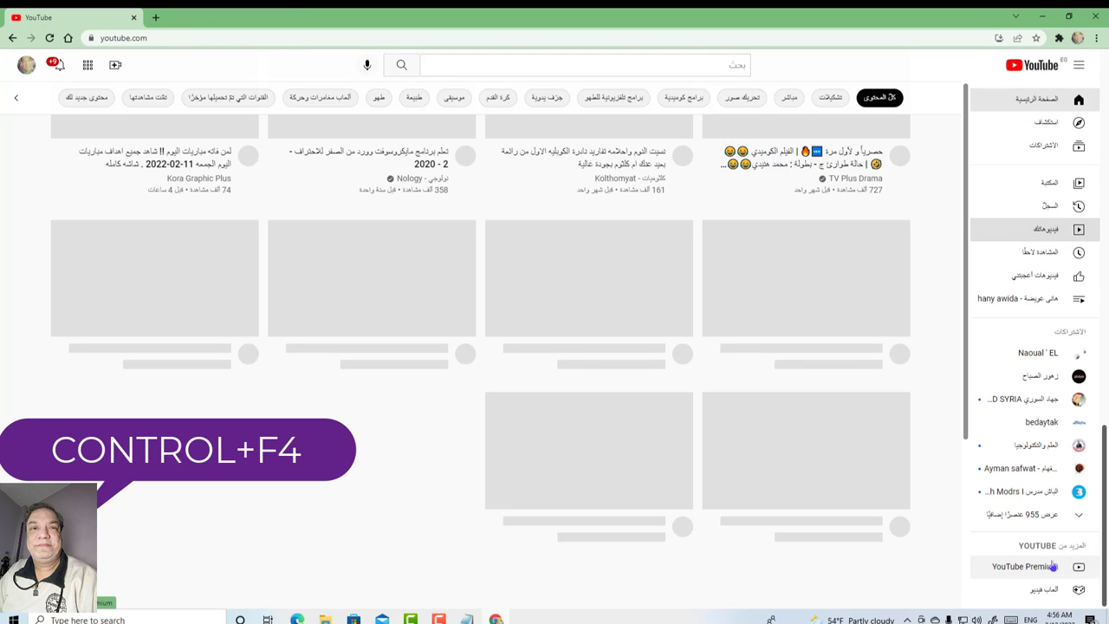
key("ctrl+F4")
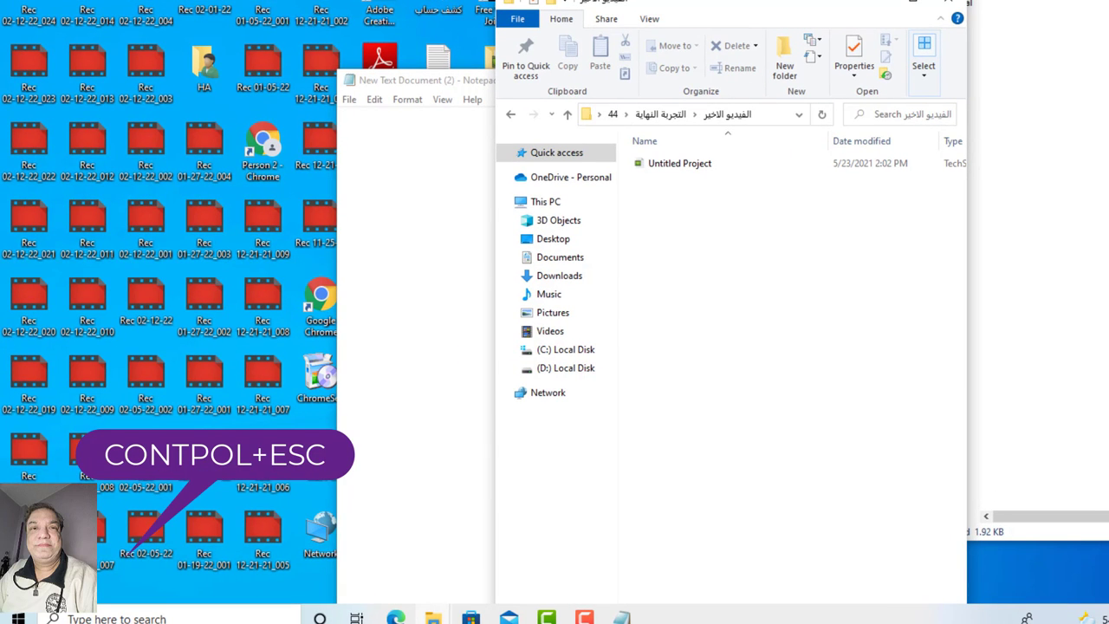
Step: Display the Start list of installed apps and tiles
key("ctrl+Escape")
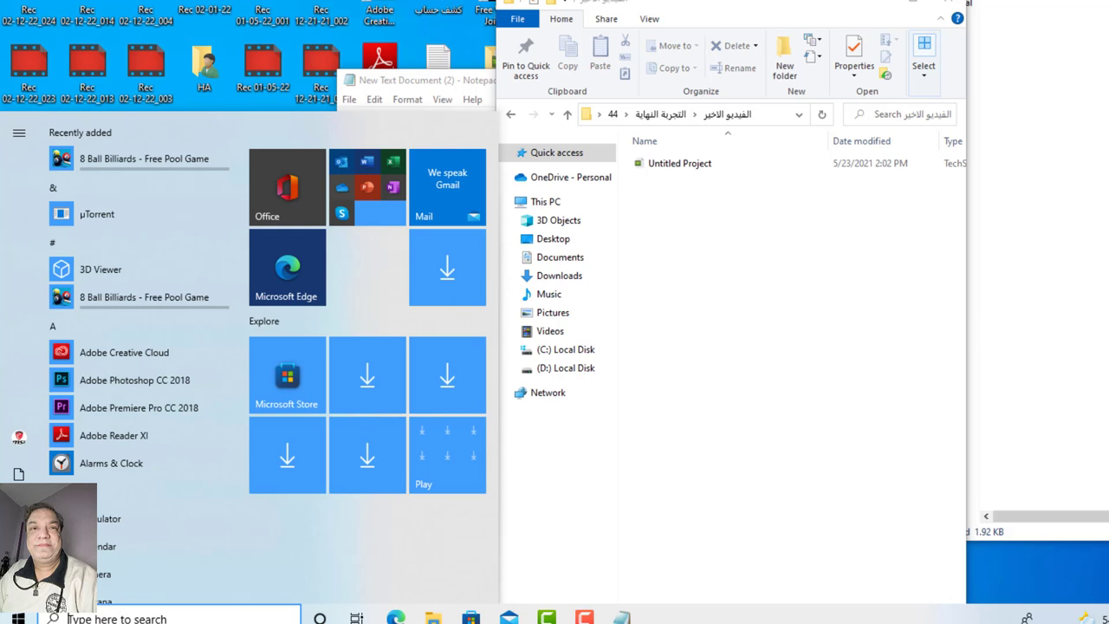
Step: Switch to the browser window showing YouTube and alternate the page zoom between 50% and 25%, ending at 25%
key("alt+Tab")
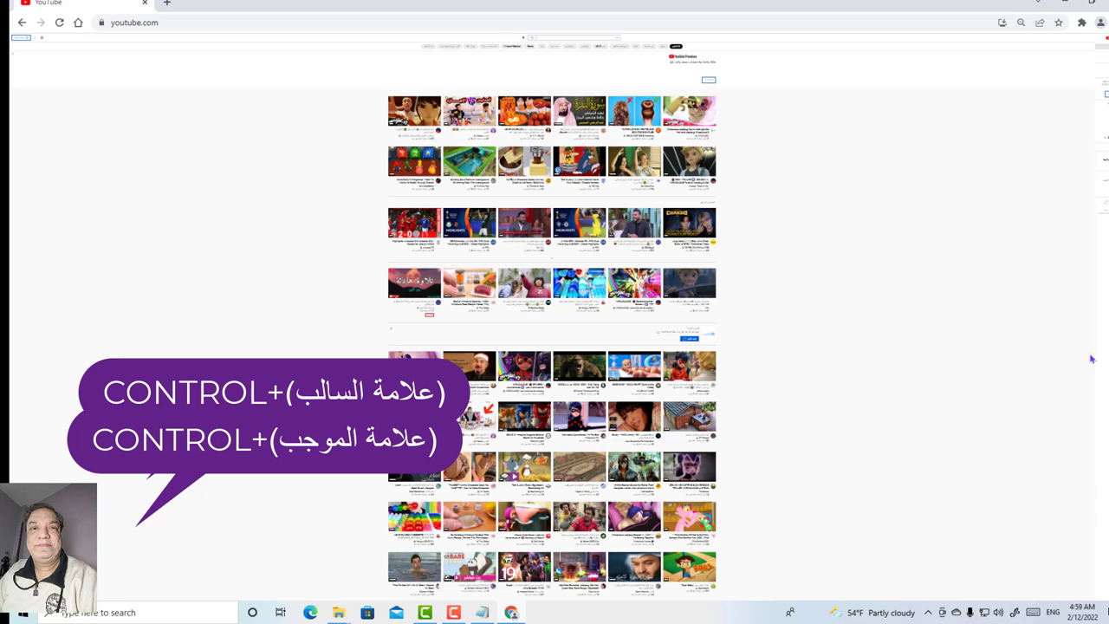
key("ctrl+plus")
key("ctrl+plus")
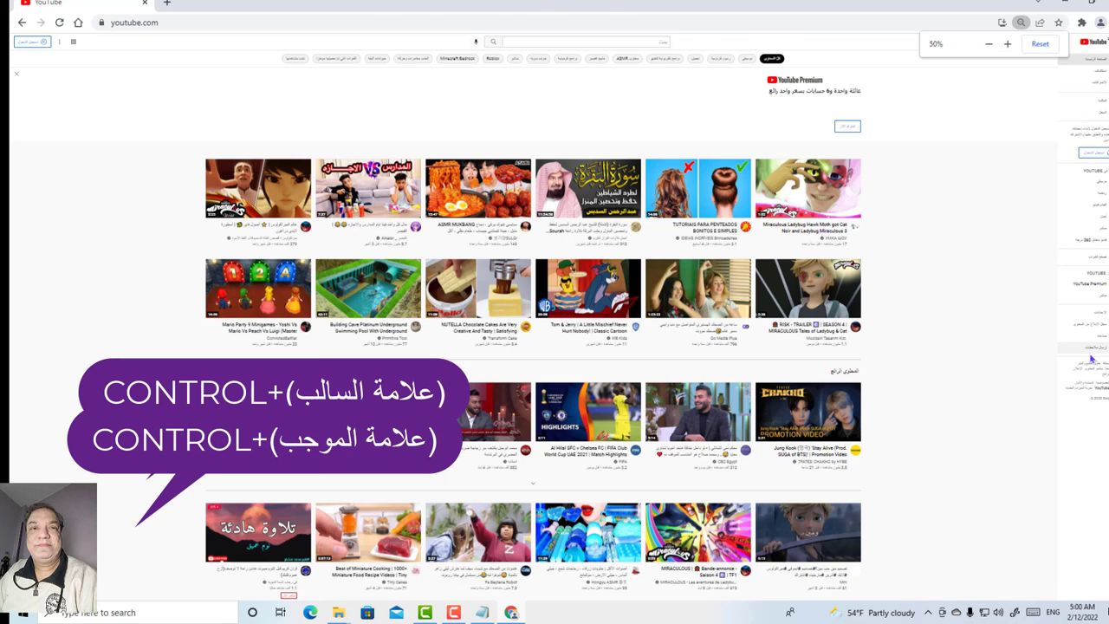
key("ctrl+minus")
key("ctrl+minus")
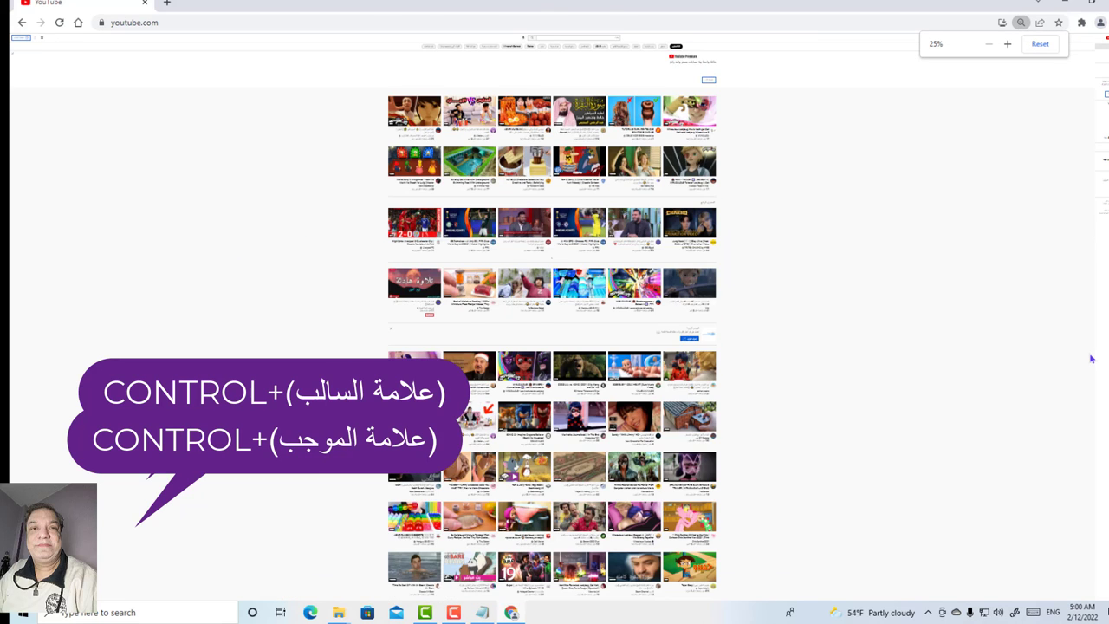
key("ctrl+plus")
key("ctrl+plus")
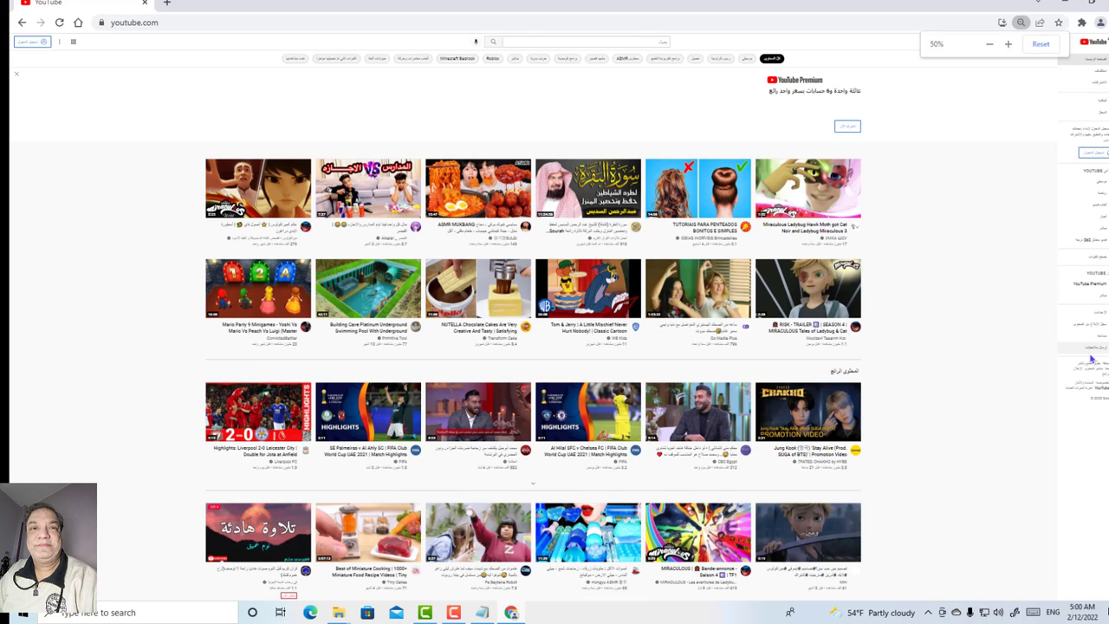
key("ctrl+minus")
key("ctrl+minus")
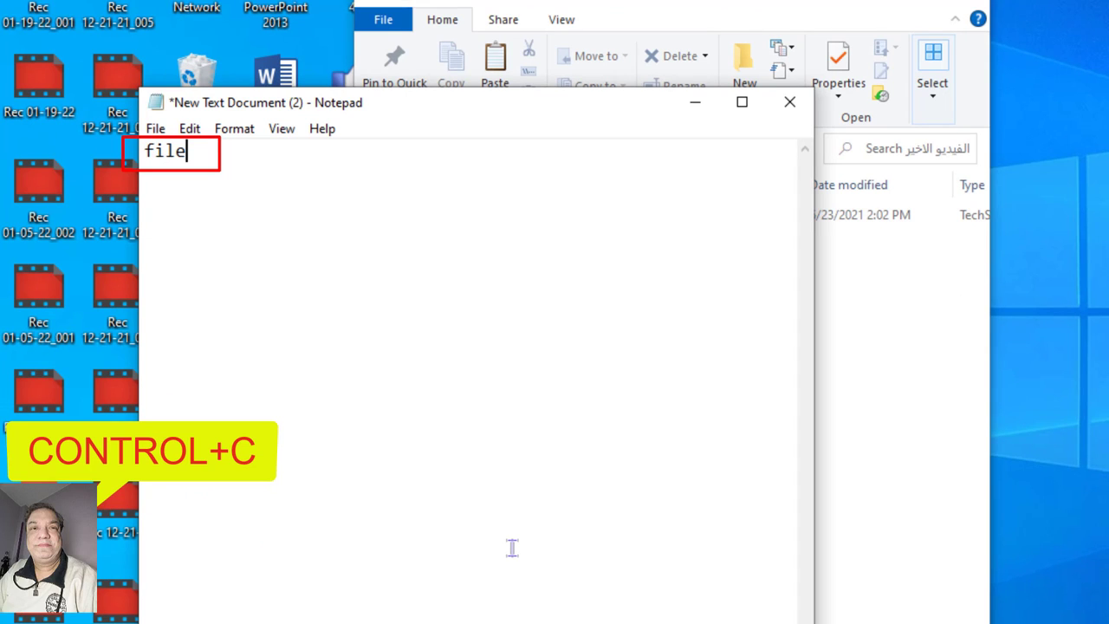
Step: Select the whole word "file" in the Notepad document and copy it
key("shift+Left")
key("shift+Left")
key("shift+Left")
key("shift+Left")
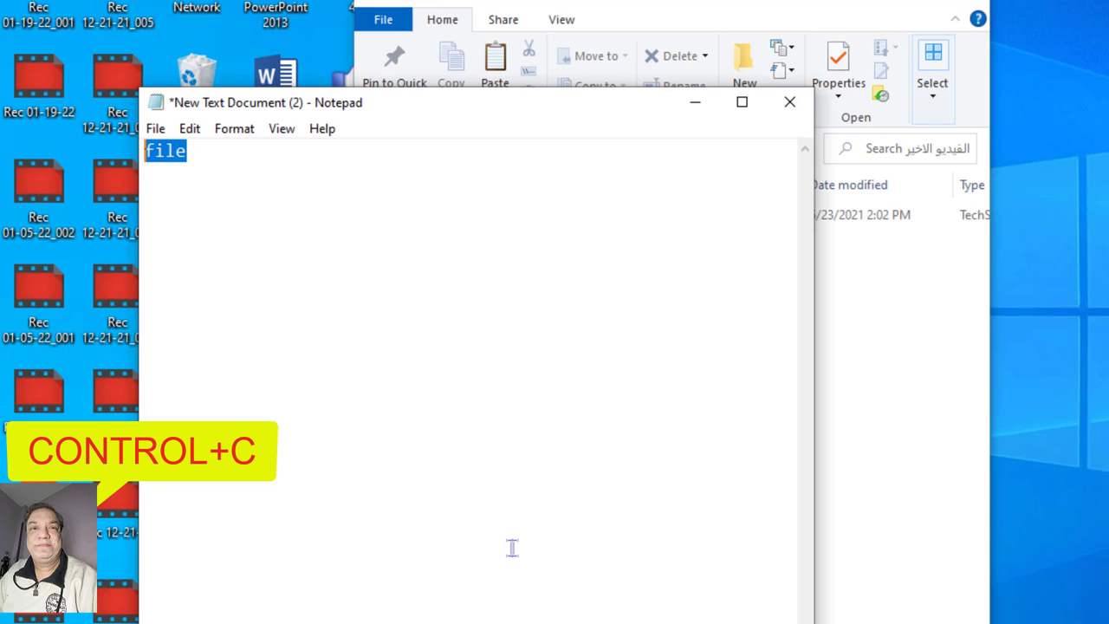
key("shift+Right")
key("shift+Left")
key("shift+Left")
key("ctrl+c")
key("Left")
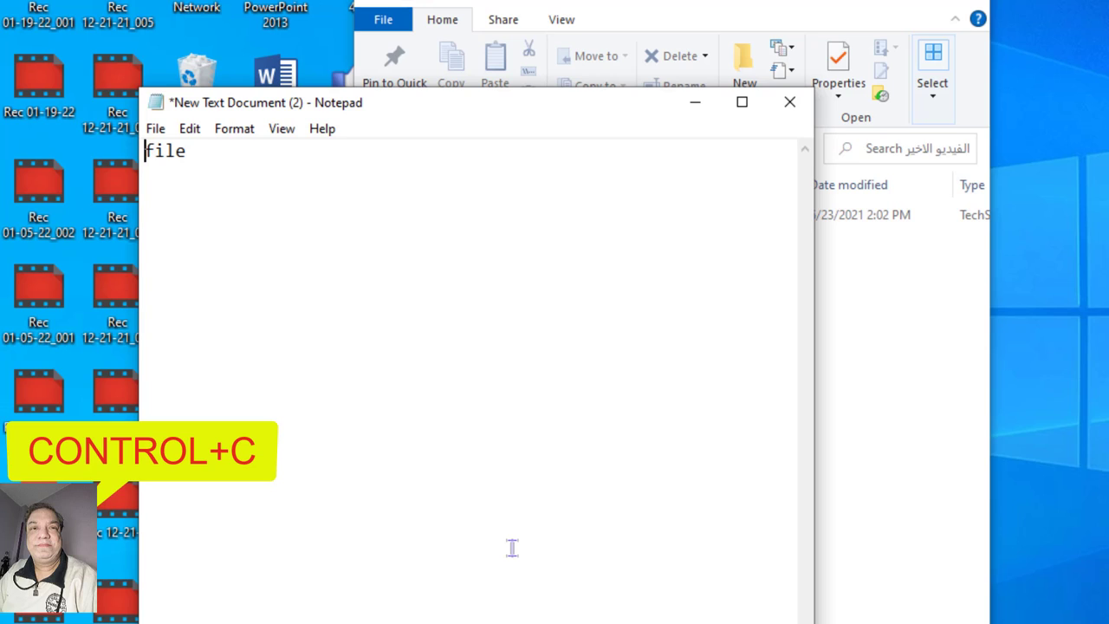
Step: Insert a blank line above "file" and paste the copied word on a new line directly below it
key("Return")
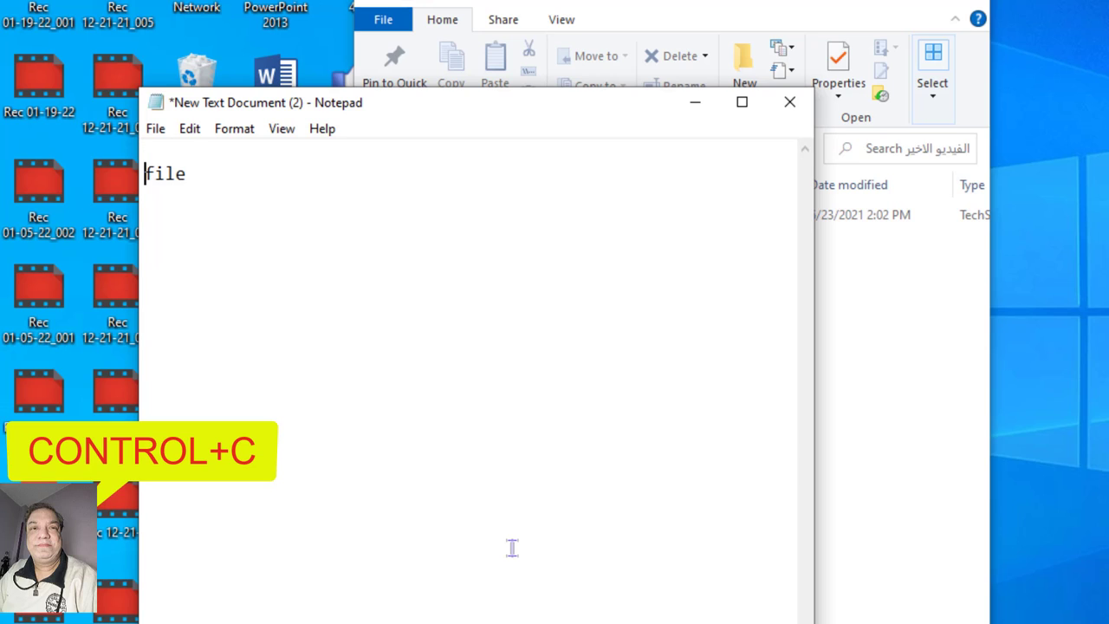
key("Right")
key("Right")
key("Right")
key("Right")
key("Return")
key("ctrl+v")
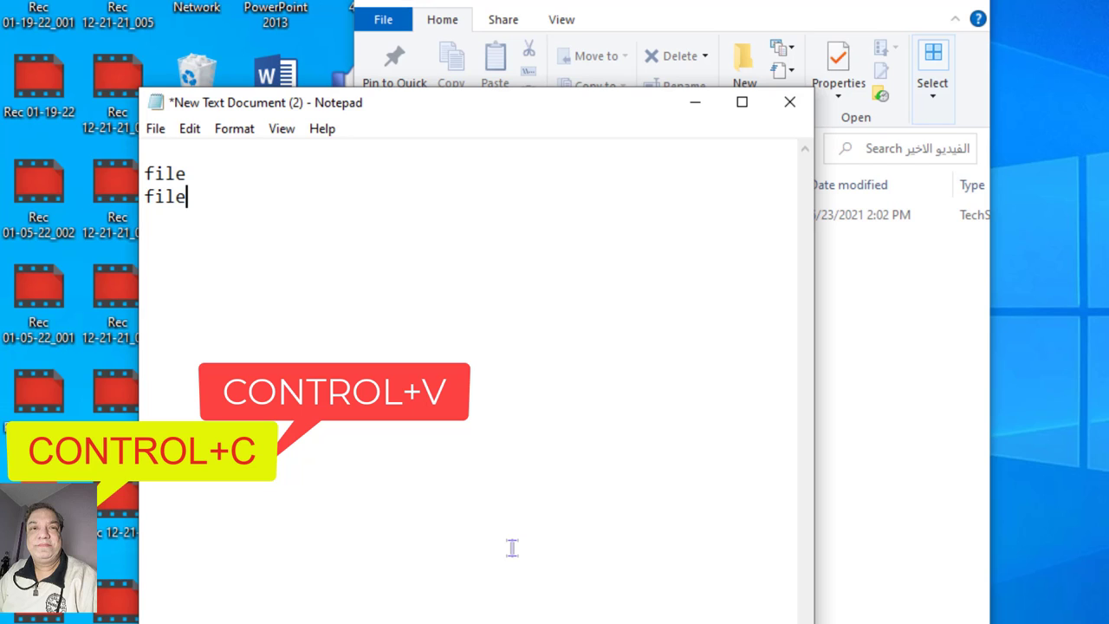
Step: Cut the lower "file" and paste it further down, leaving three blank lines between the two words
key("shift+Left")
key("shift+Left")
key("shift+Left")
key("shift+Left")
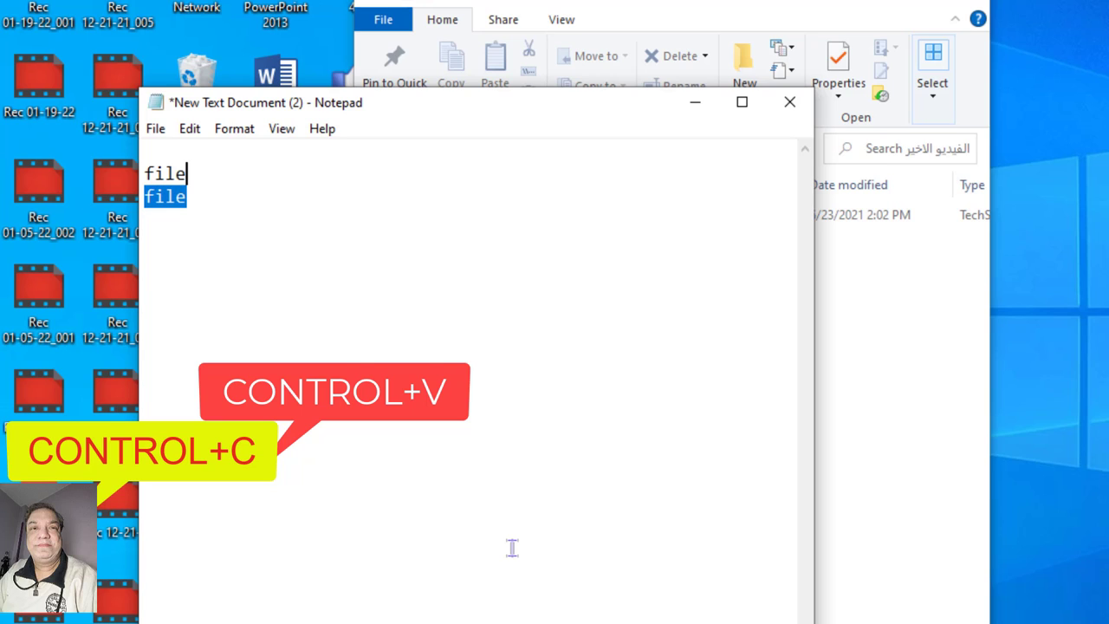
key("ctrl+x")
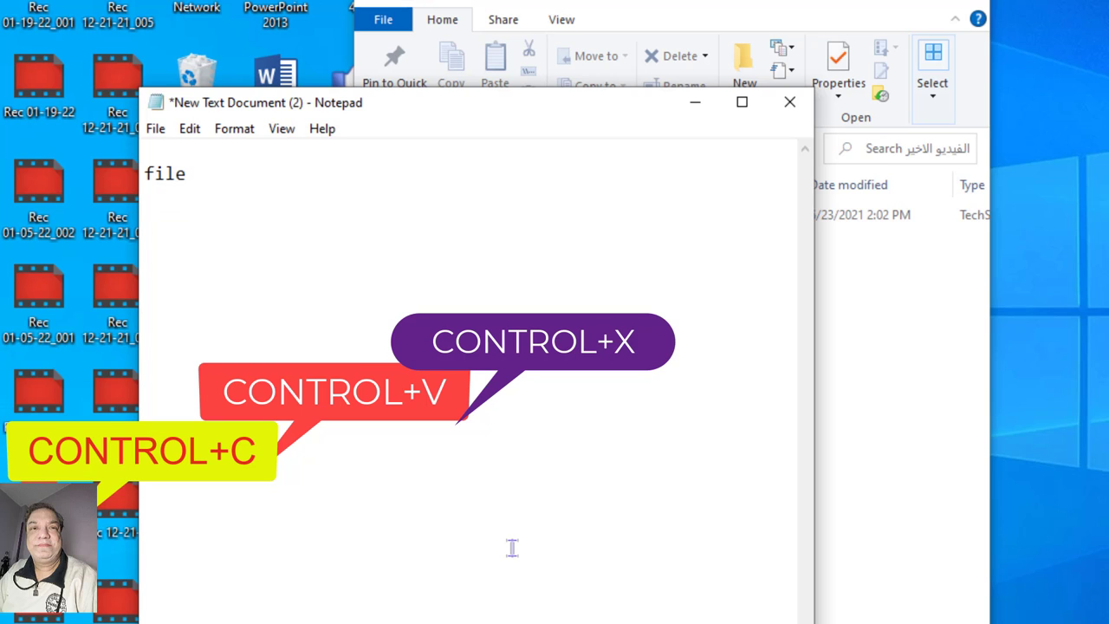
key("Return")
key("Return")
key("ctrl+v")
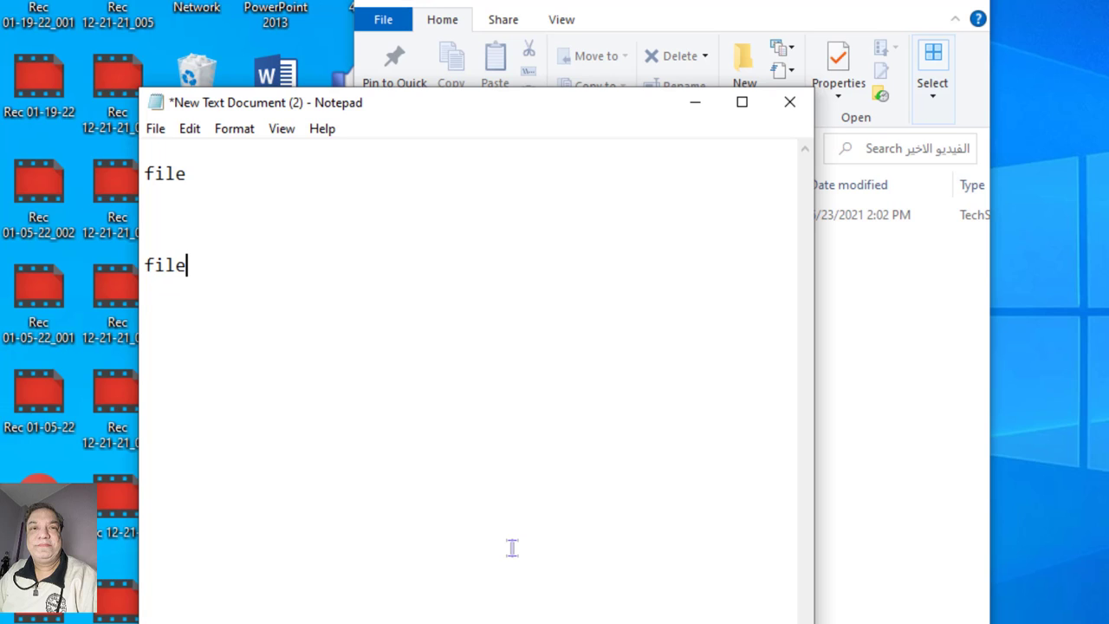
Step: Select the lower "file", zoom the document text in several levels and zoom it partly back out
key("shift+Left")
key("shift+Left")
key("shift+Left")
key("shift+Left")
key("shift+Left")
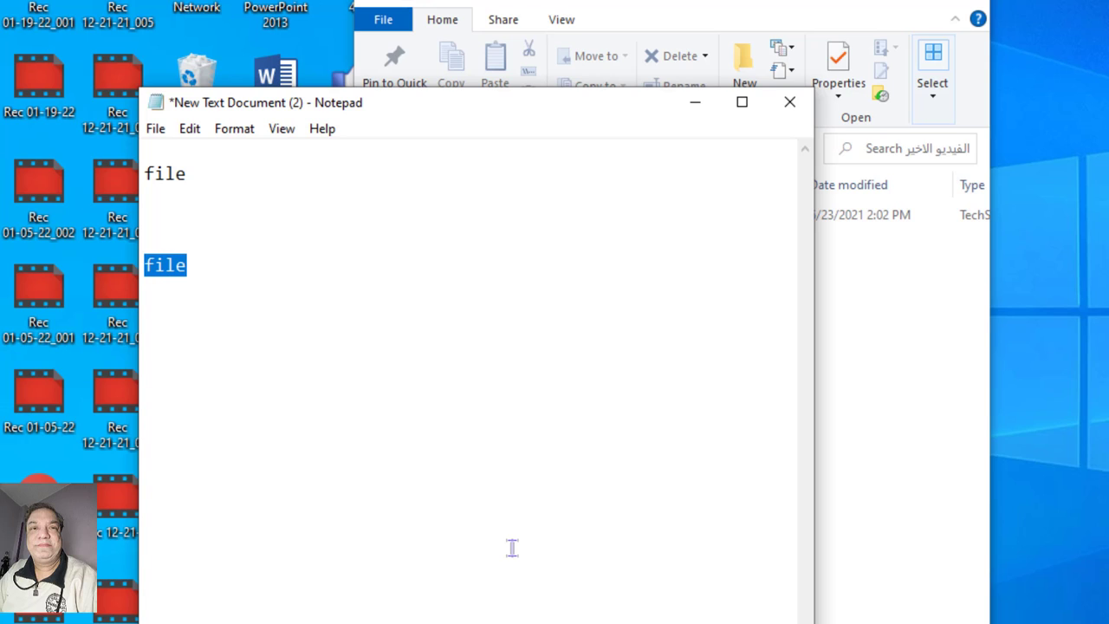
key("ctrl+plus")
key("ctrl+plus")
key("ctrl+plus")
key("ctrl+plus")
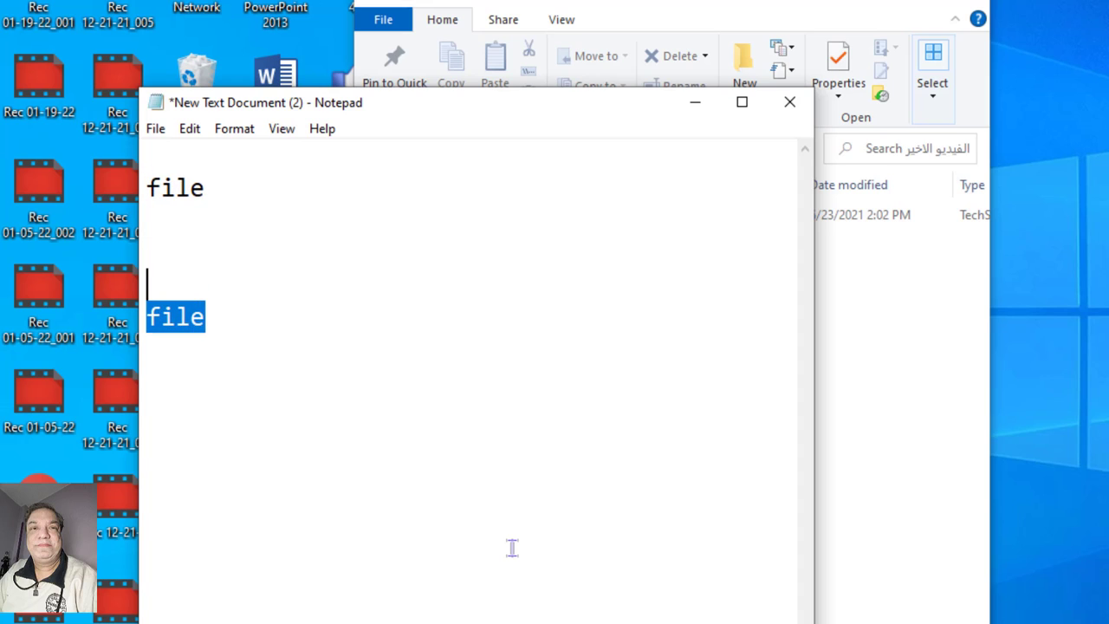
key("ctrl+plus")
key("ctrl+plus")
key("ctrl+plus")
key("ctrl+plus")
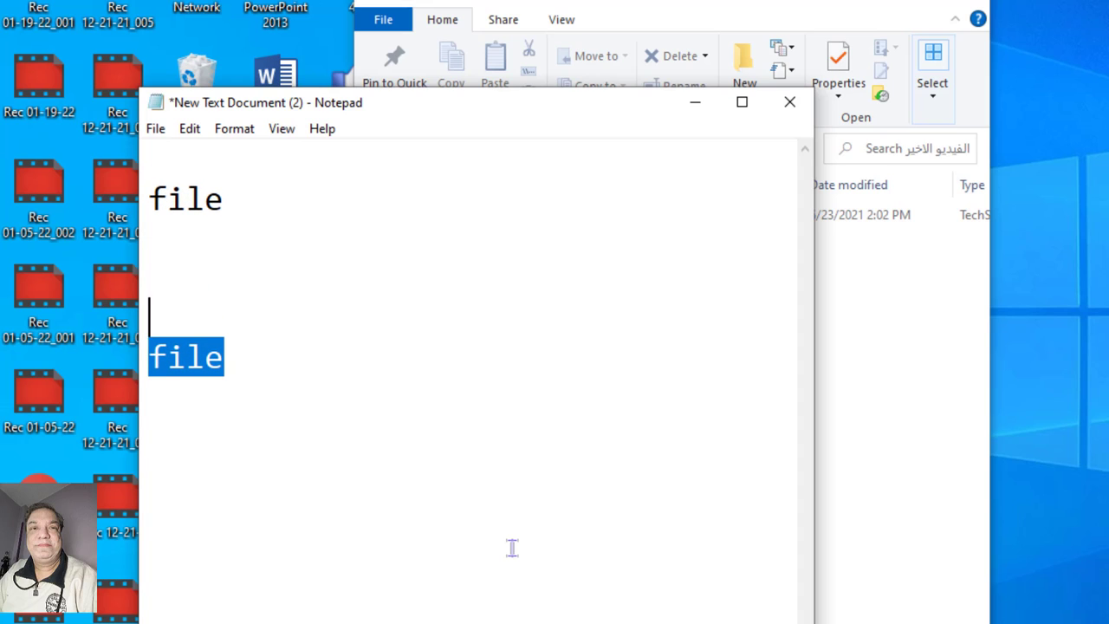
key("ctrl+minus")
key("ctrl+minus")
key("ctrl+minus")
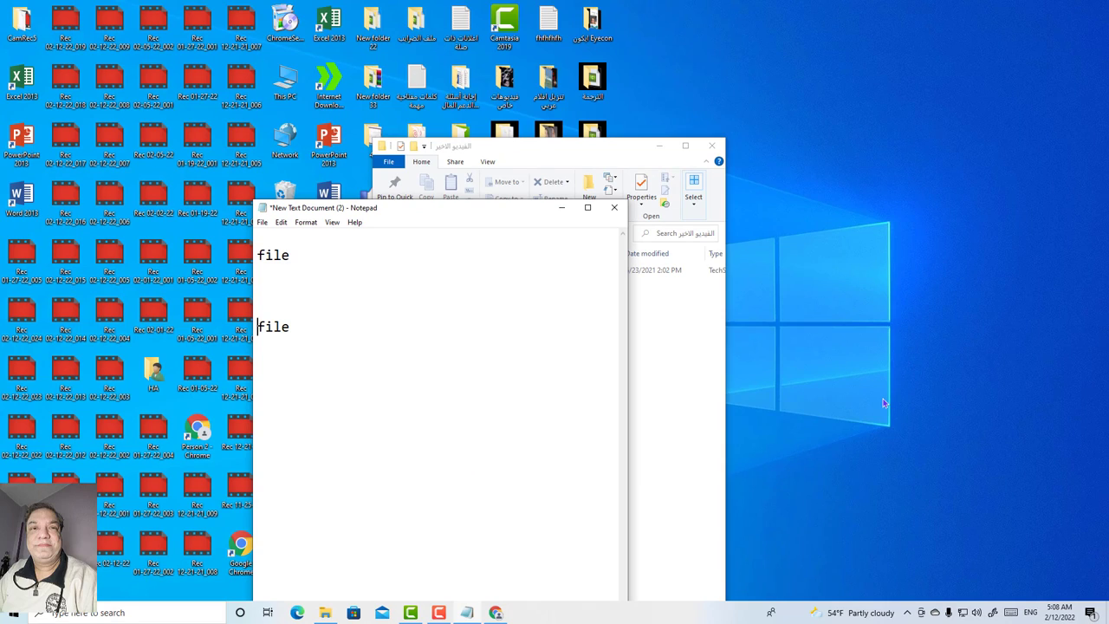
Step: Move the text cursor back and forth between the beginning and the end, finishing after the last "file"
key("Right")
key("Right")
key("Right")
key("Right")
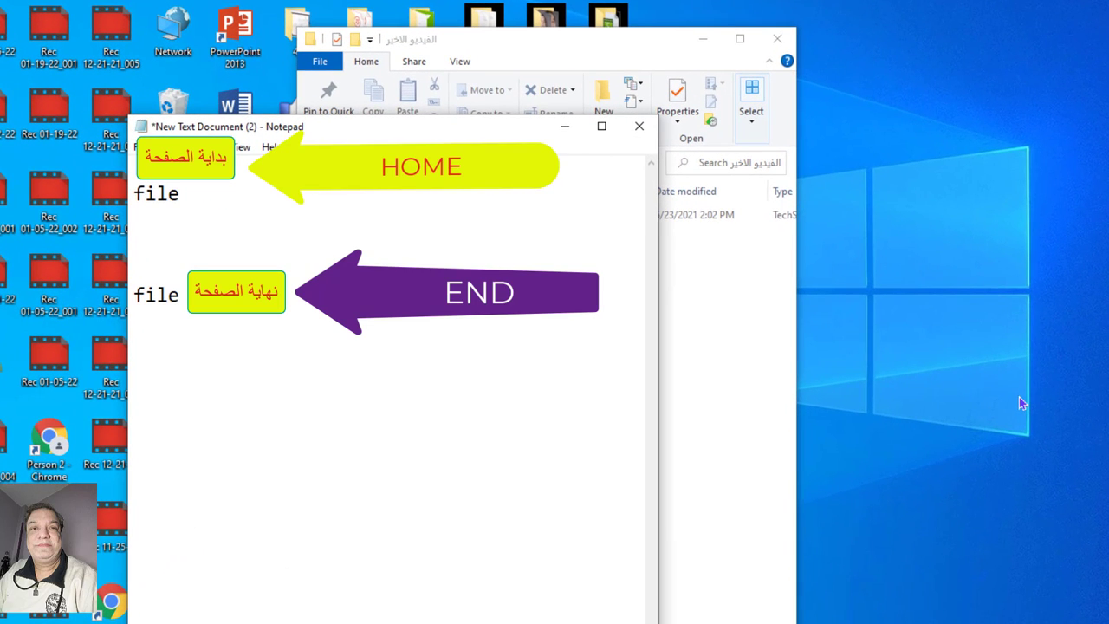
key("End")
key("ctrl+Home")
key("ctrl+End")
key("Home")
key("End")
key("Home")
key("End")
key("Home")
key("End")
key("Home")
key("End")
key("Home")
key("End")
key("ctrl+End")
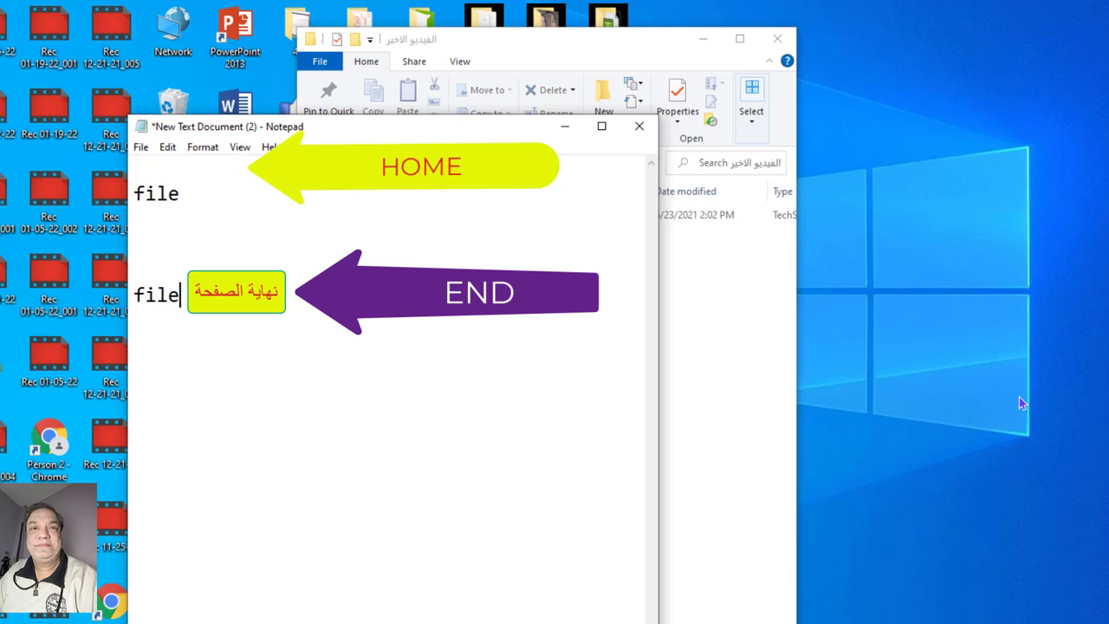
Step: Select all the text in the document, cut it and paste it back in place
key("ctrl+a")
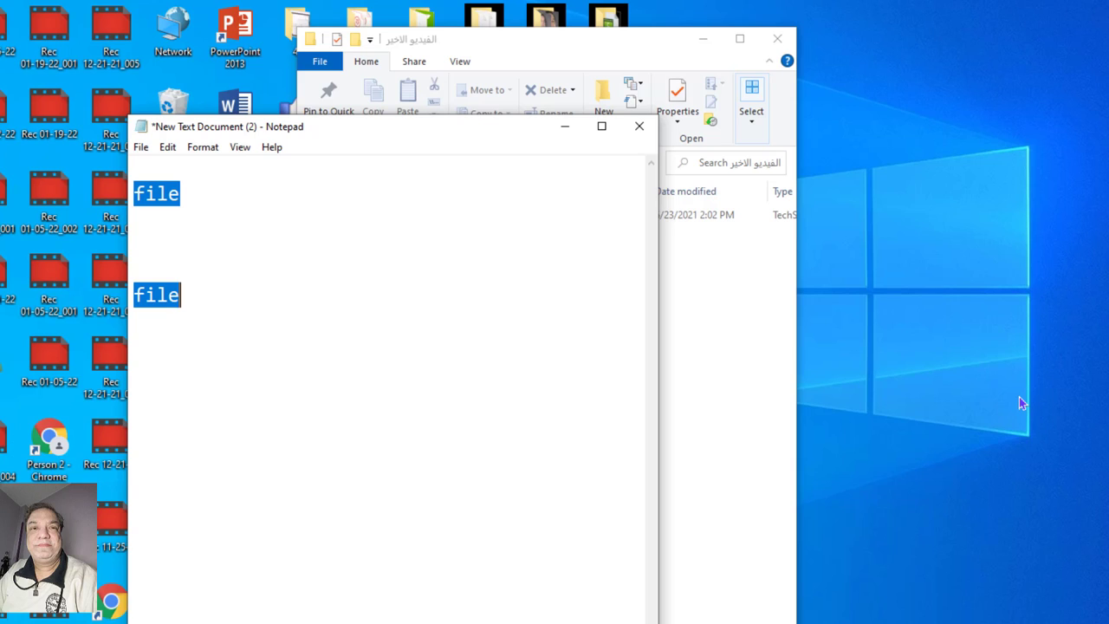
key("ctrl+x")
key("ctrl+v")
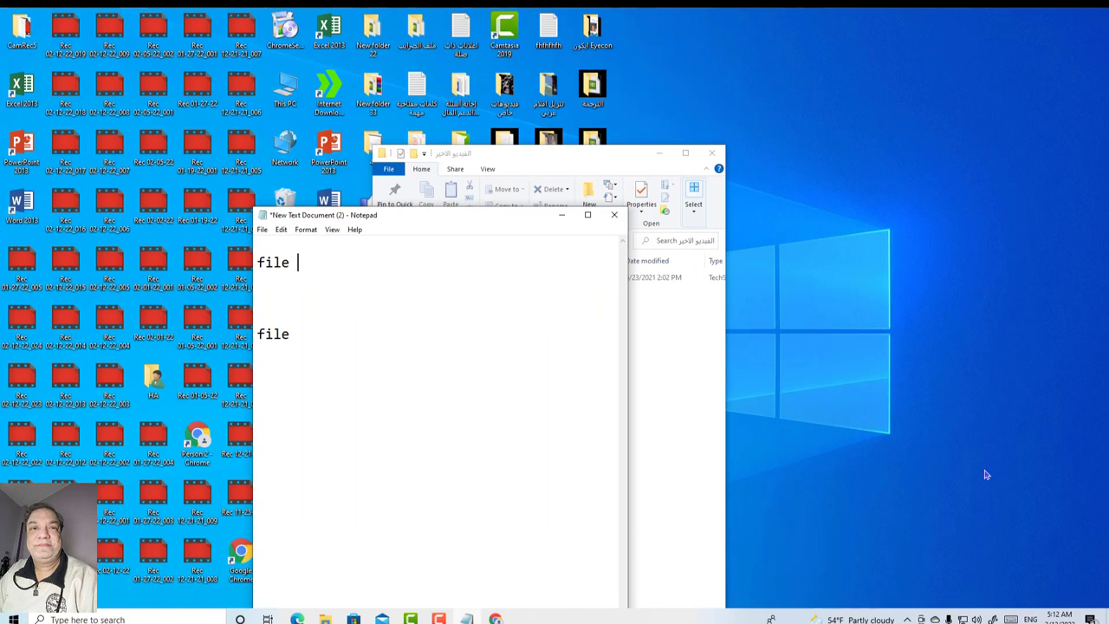
Step: Add a first name after the upper "file", undo the entry and restore it
type("hany")
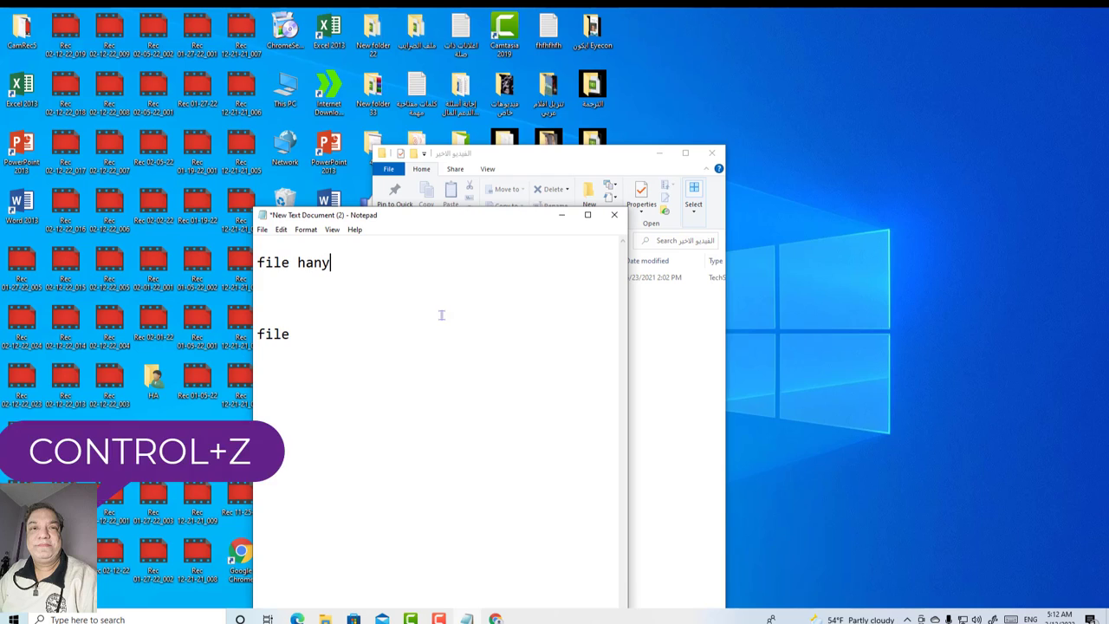
key("ctrl+z")
key("ctrl+y")
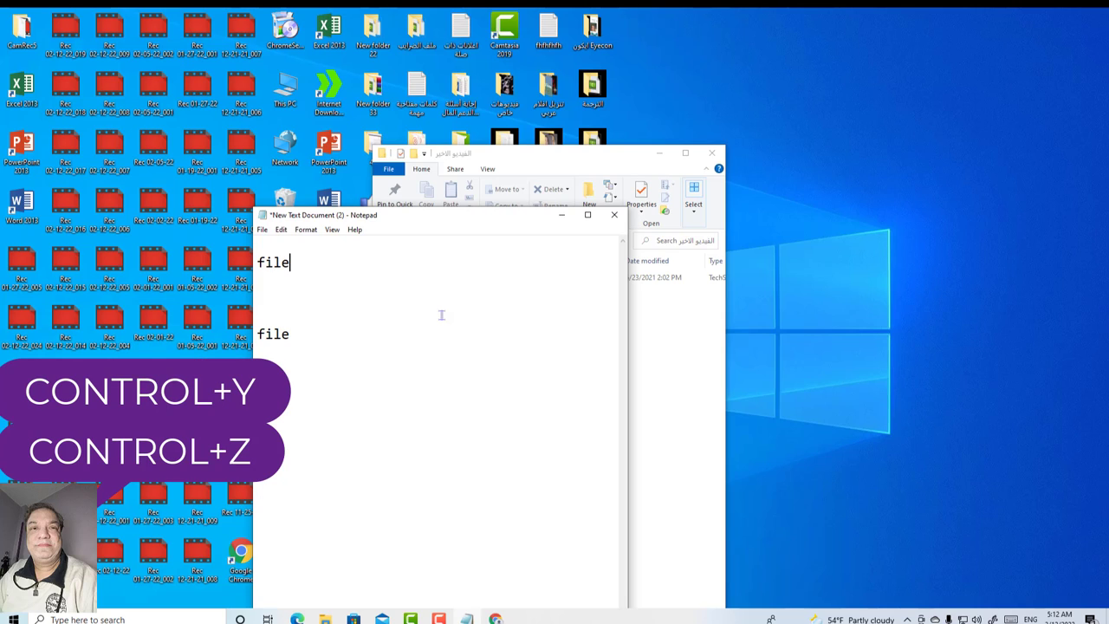
key("ctrl+z")
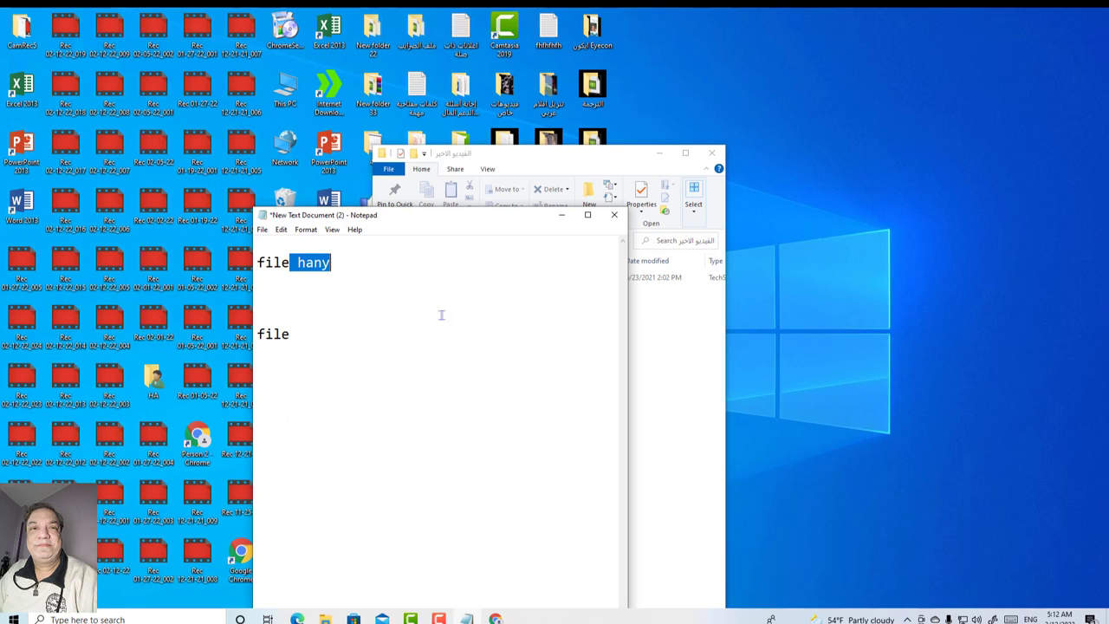
Step: Open the document's text search, replace the search text with a short test string, and dismiss it; reopen and dismiss it once more
key("ctrl+f")
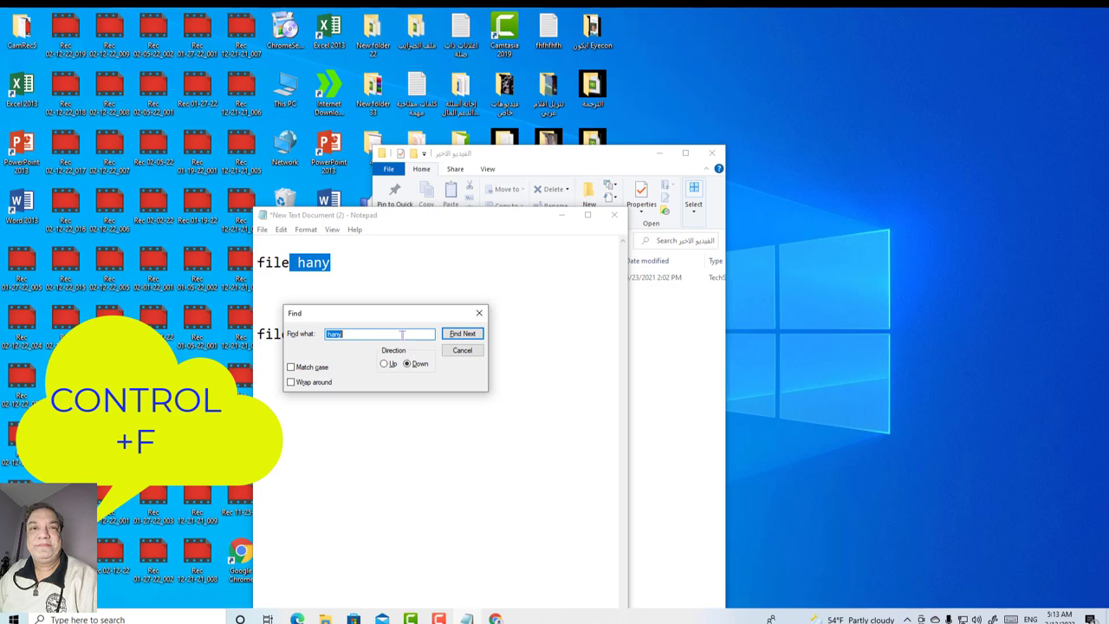
key("BackSpace")
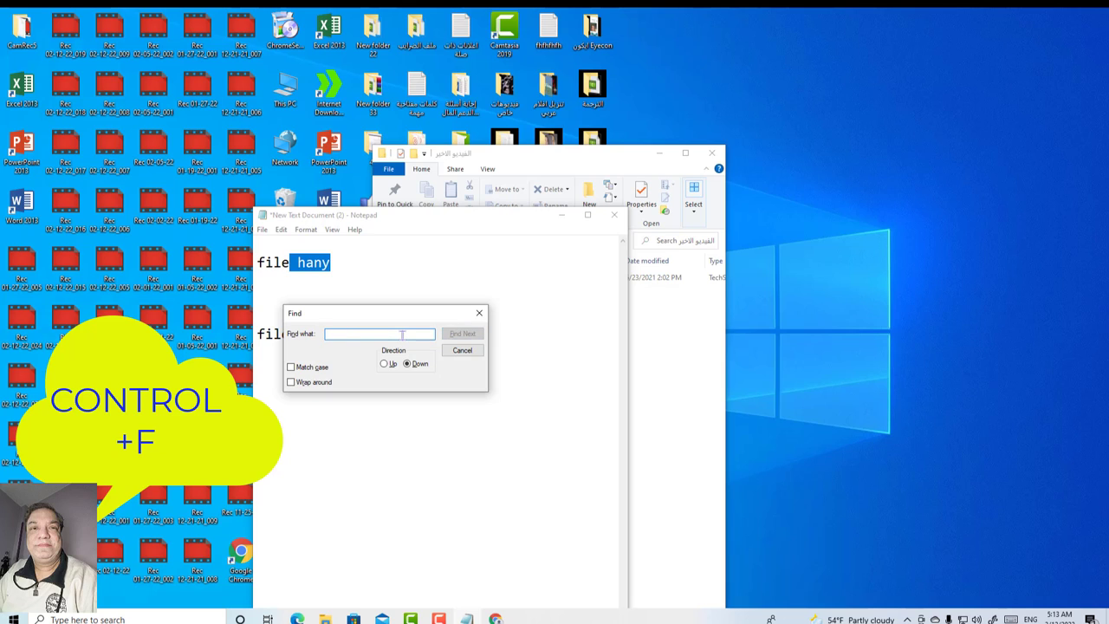
type("th")
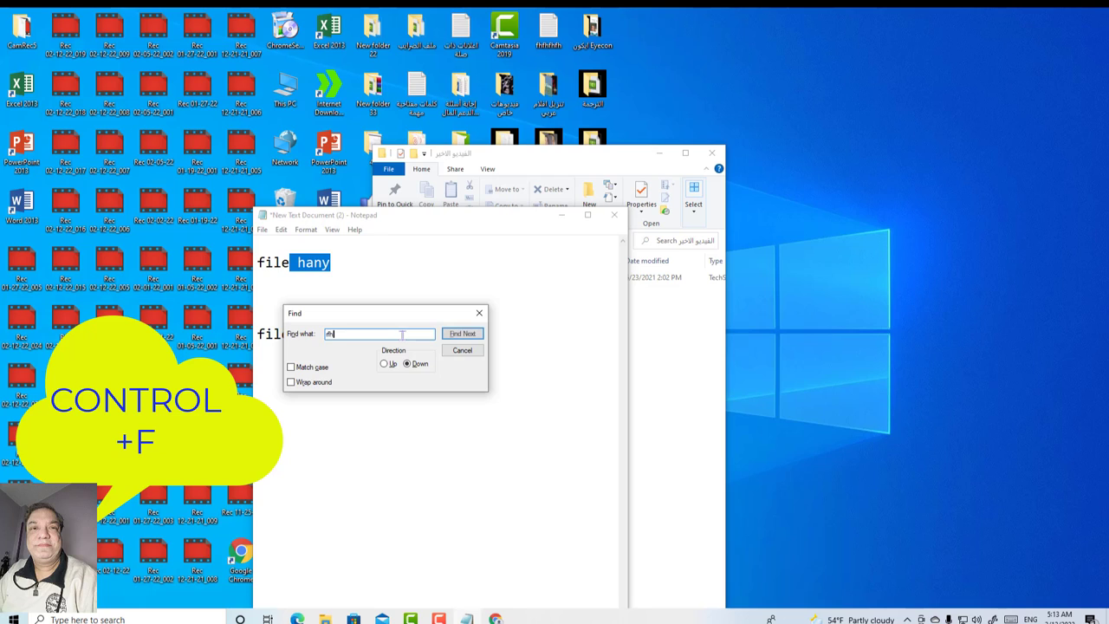
left_click(474, 316)
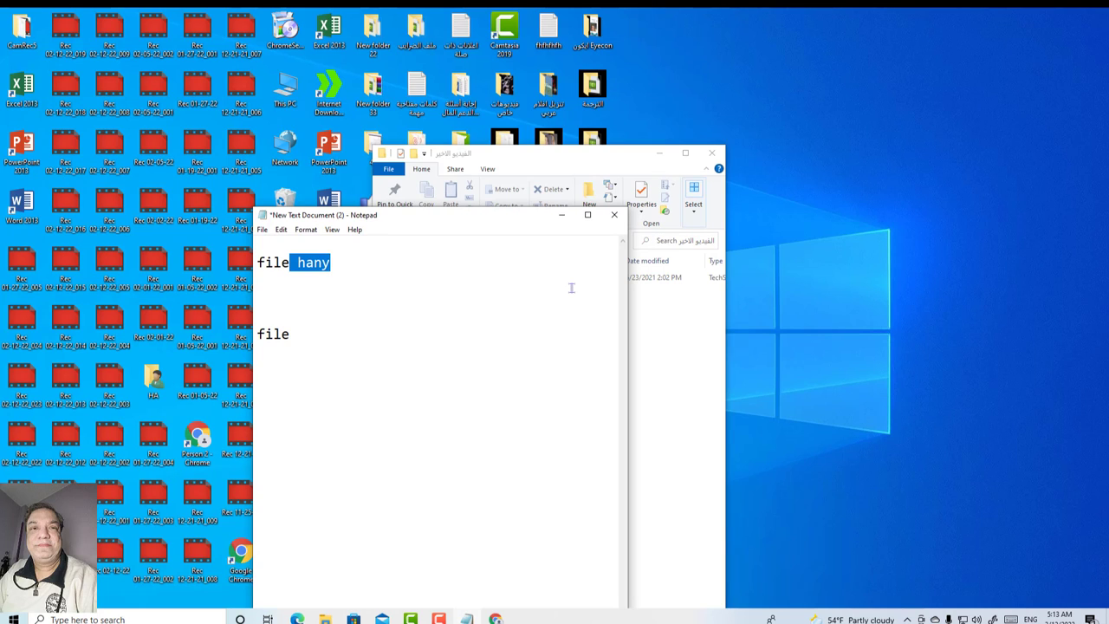
key("ctrl+f")
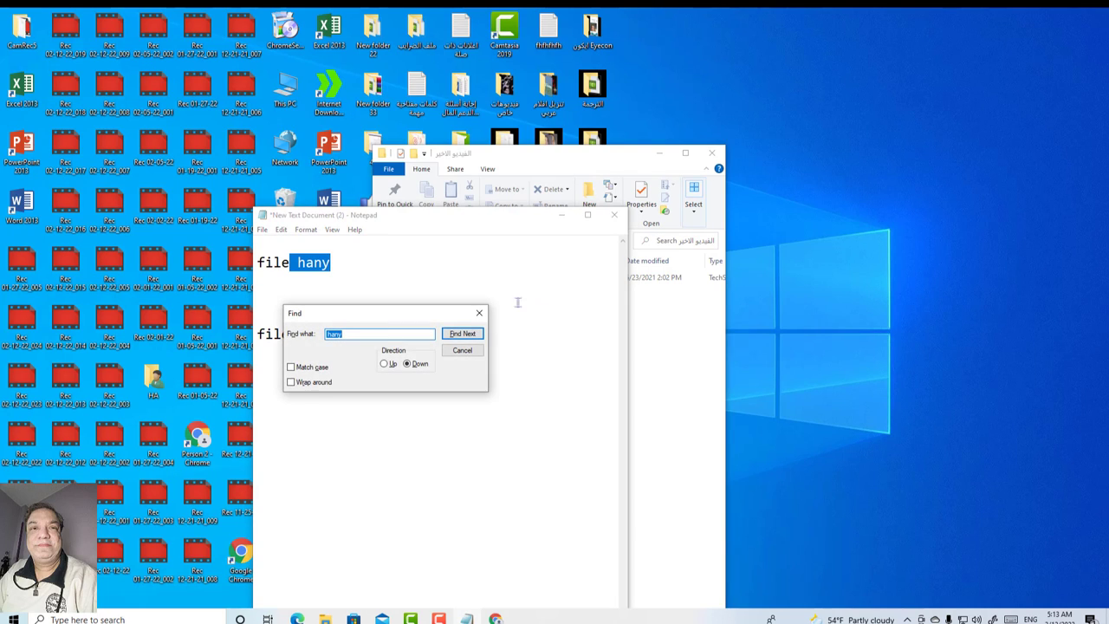
key("Escape")
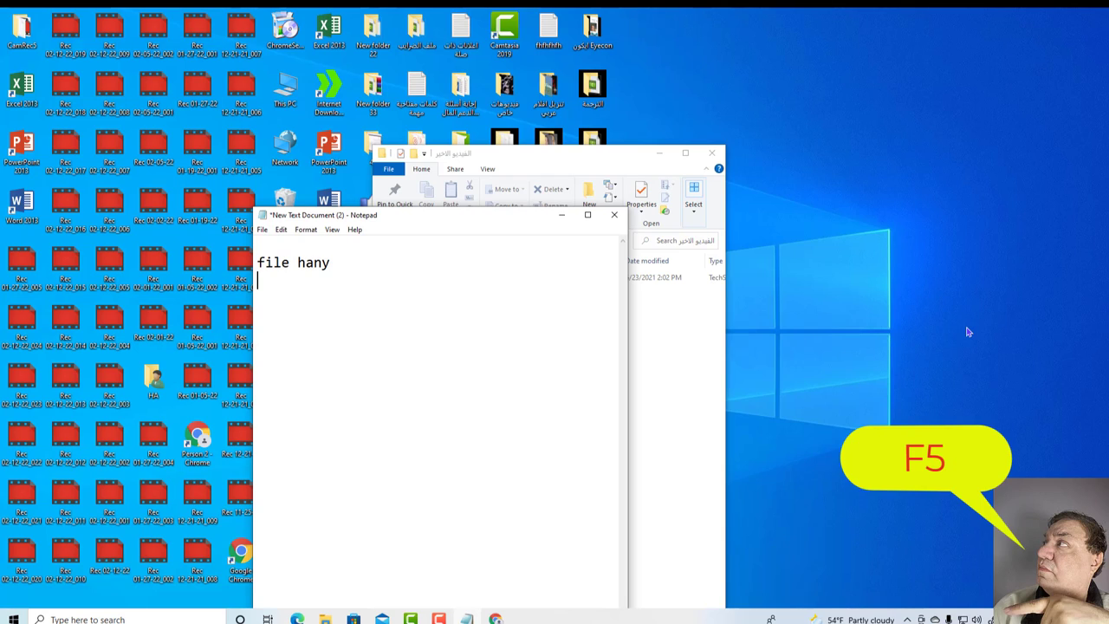
Step: Insert the current time and date on three consecutive lines below the "file" line
key("F5")
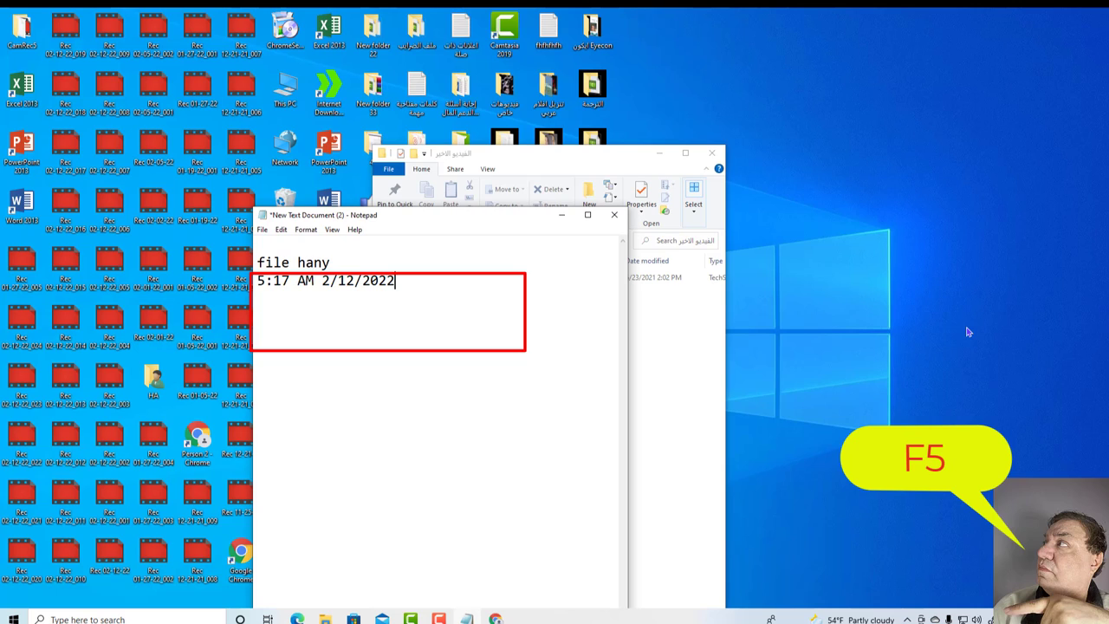
key("Return")
key("F5")
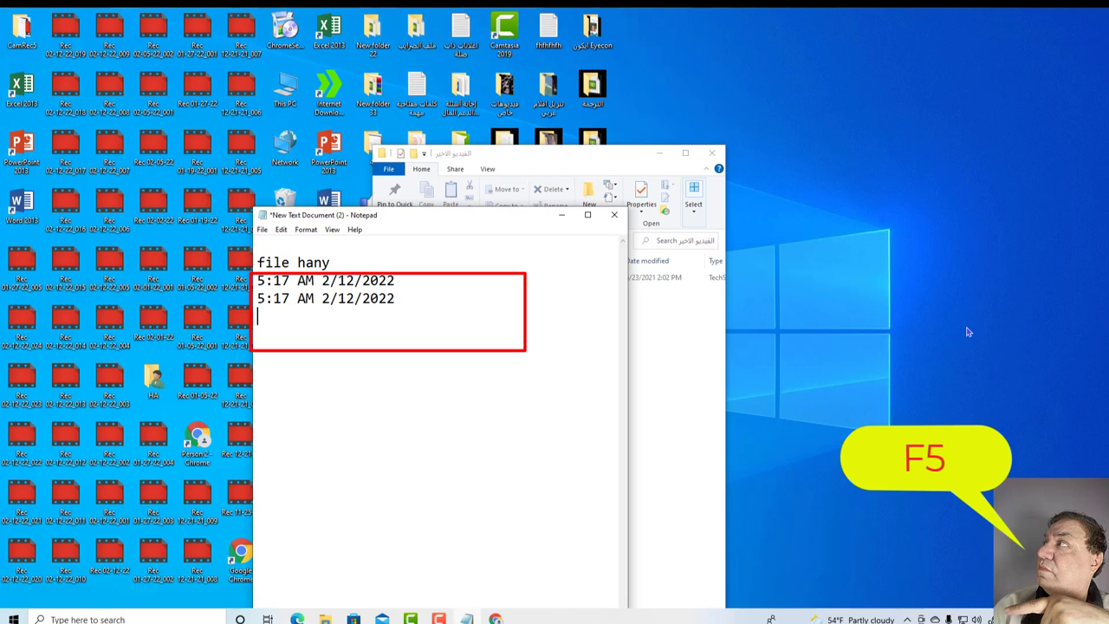
key("F5")
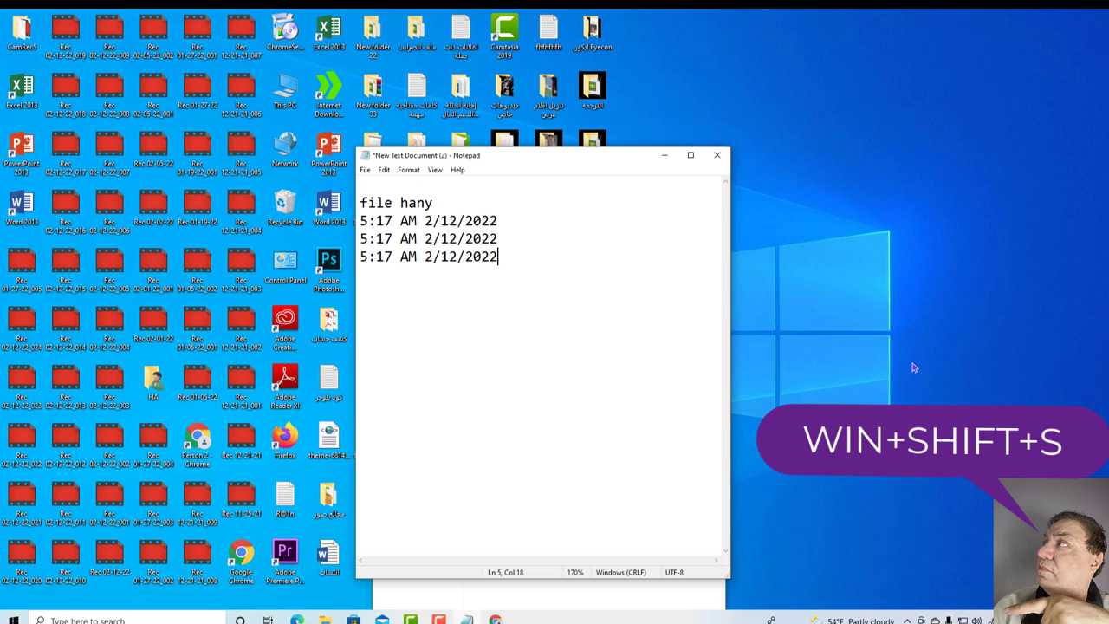
Step: Capture the full screen as a snip and open the capture in Snip & Sketch
key("super+shift+s")
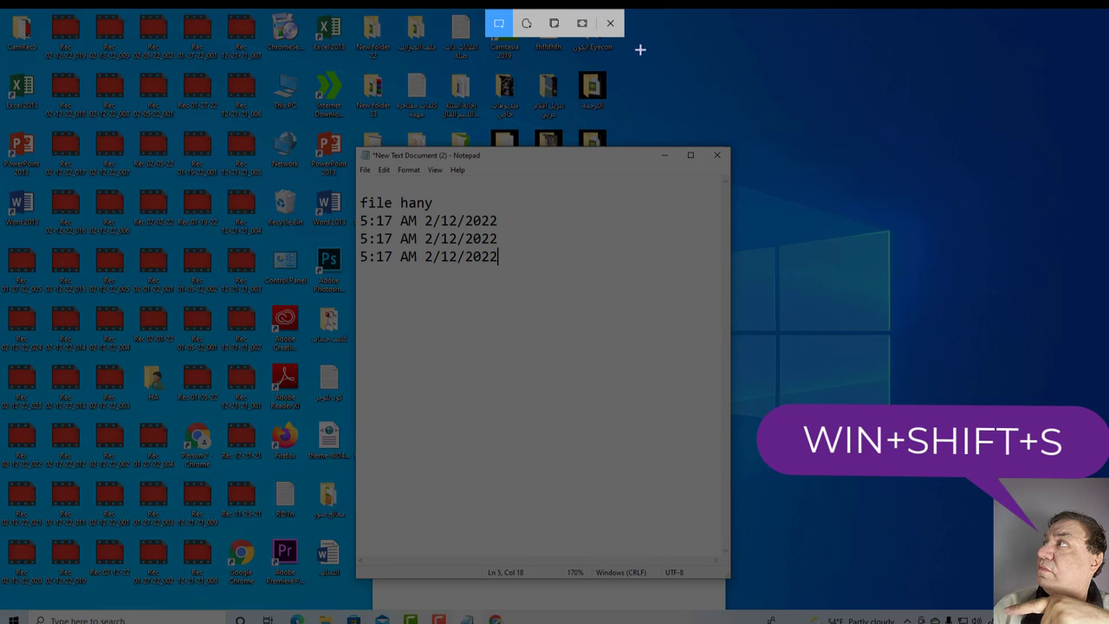
left_click(577, 33)
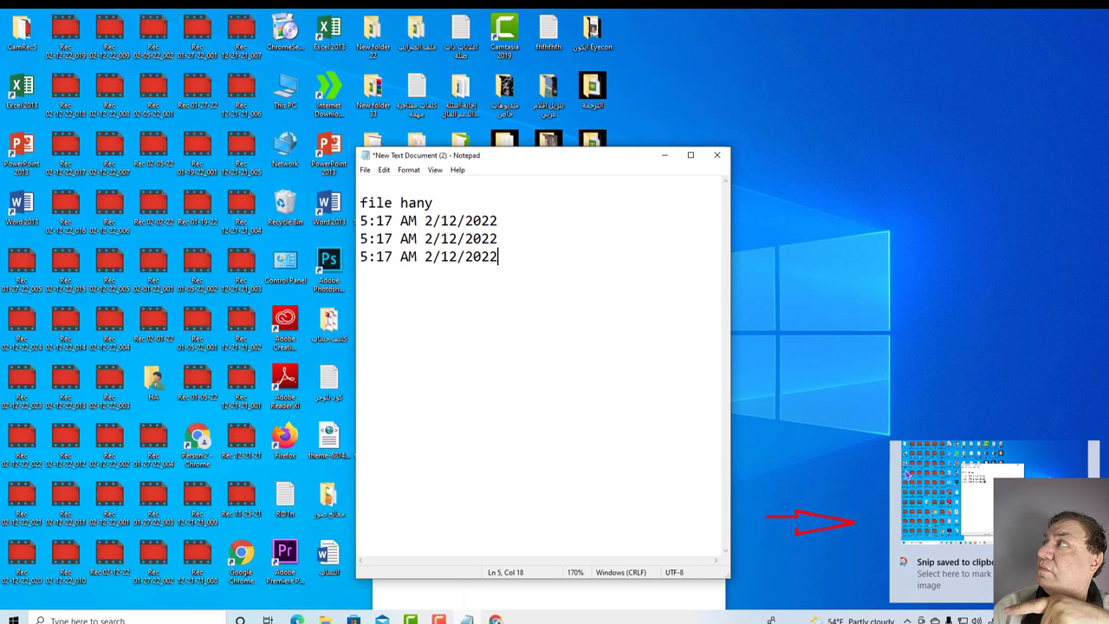
left_click(984, 523)
left_click(984, 523)
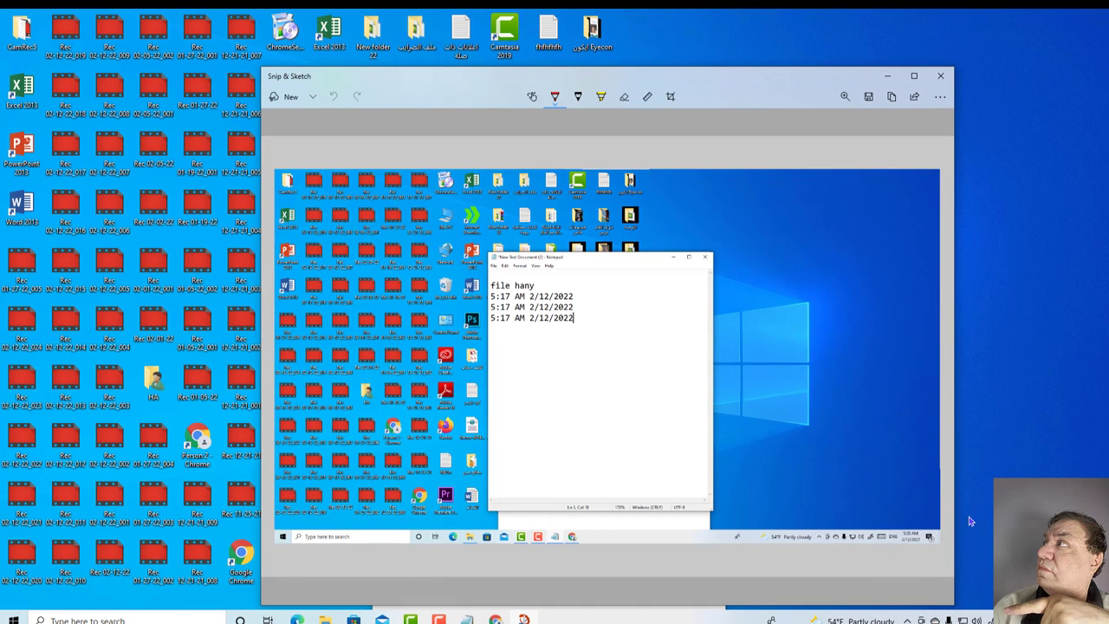
key("ctrl+v")
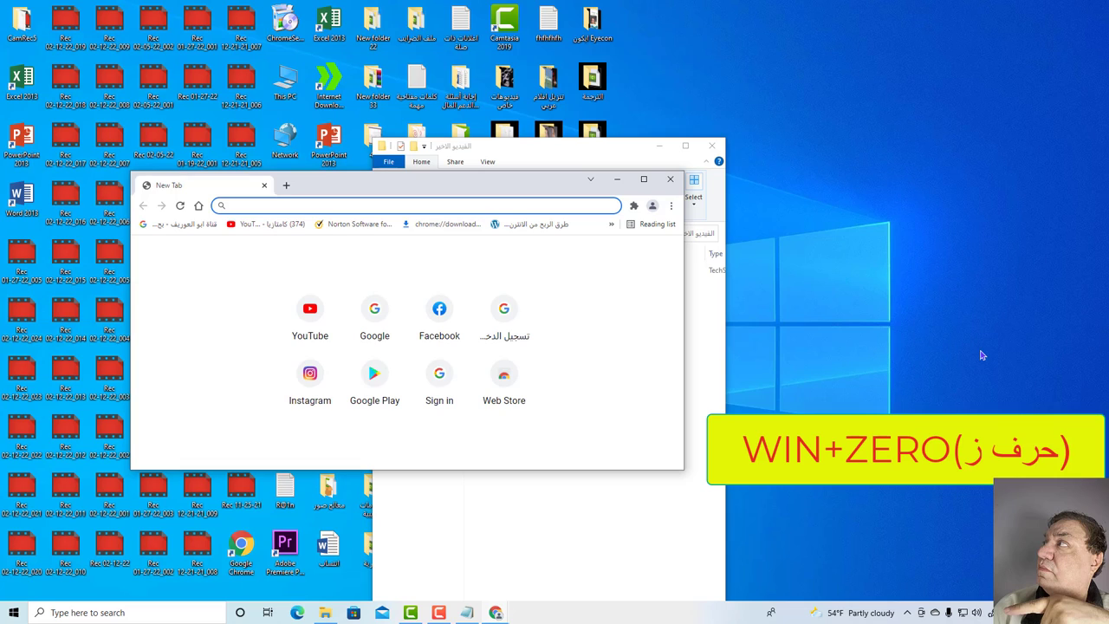
Step: Insert two red heart emojis and a smiling face emoji into the browser's address bar using the Windows emoji picker
key("super+period")
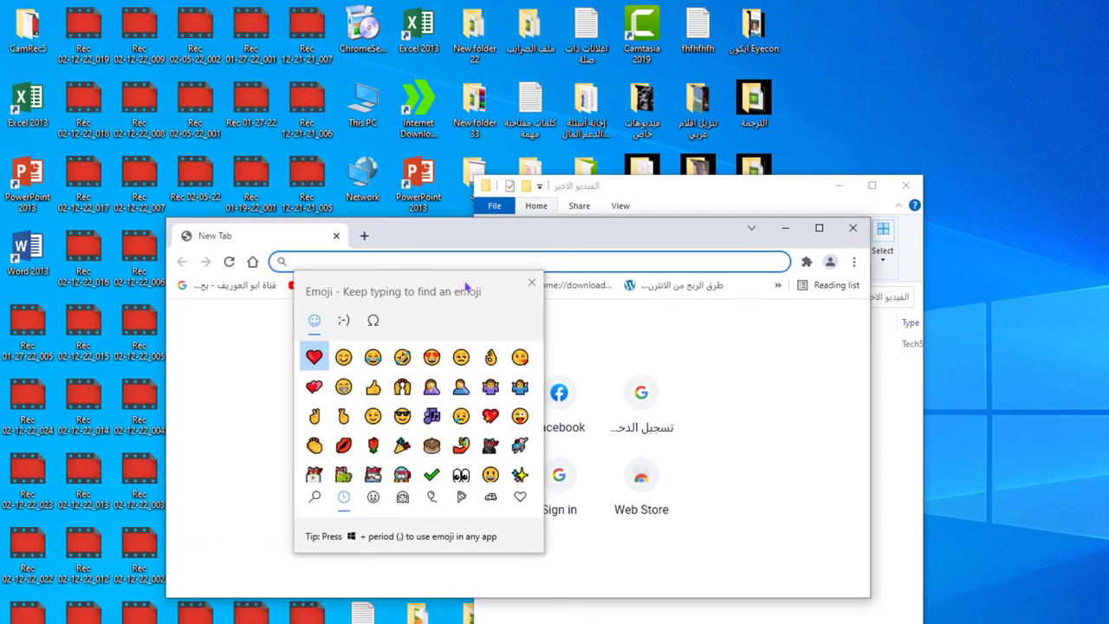
left_click_drag(465, 286, 648, 301)
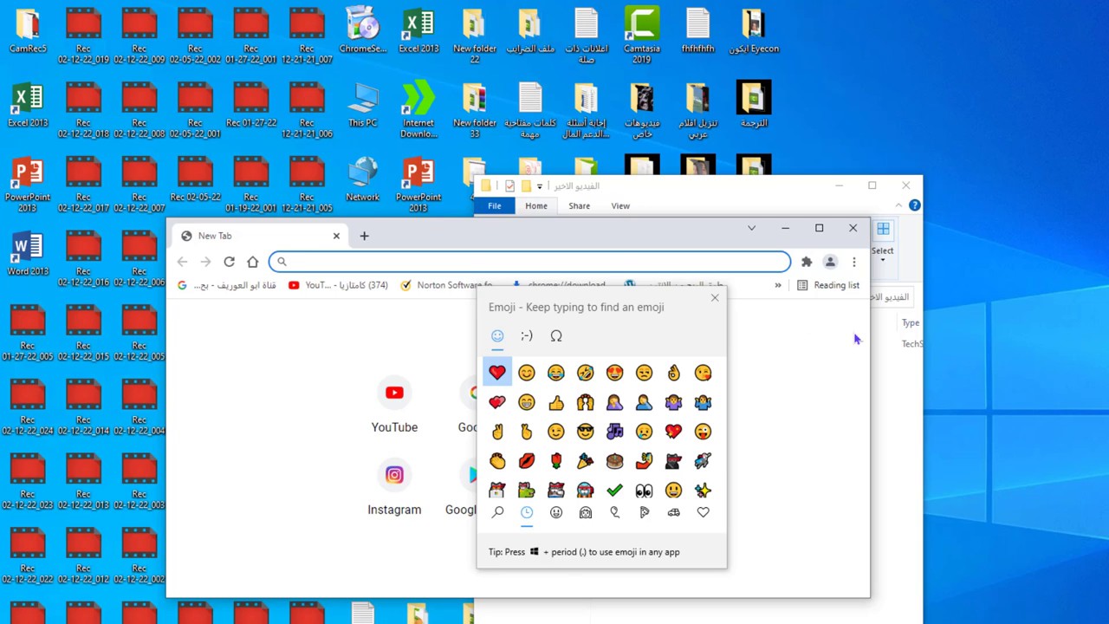
key("Return")
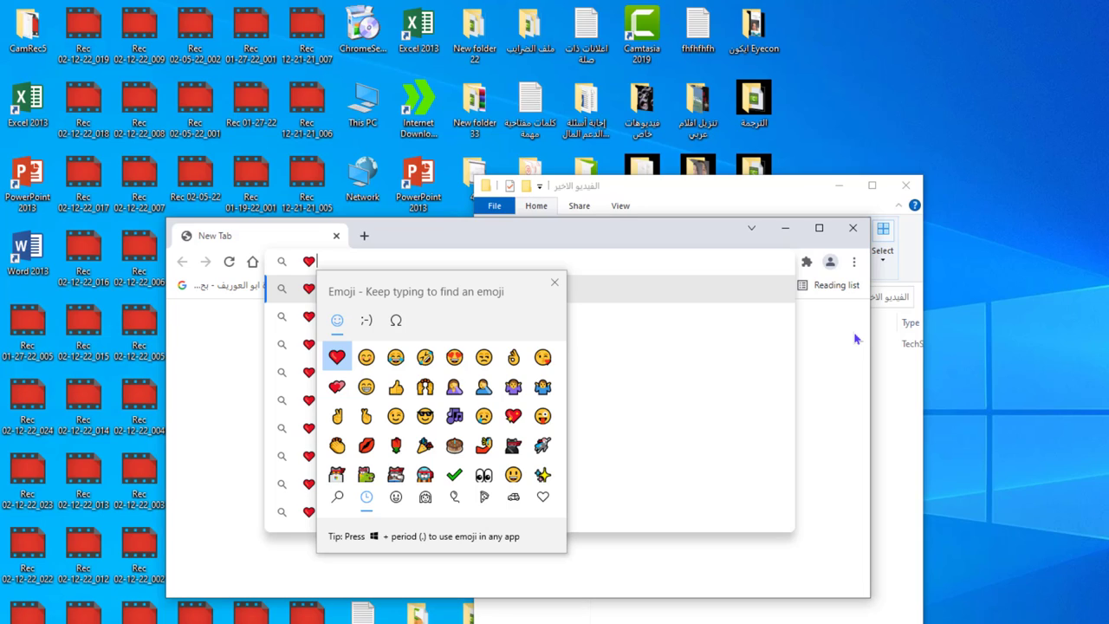
key("Return")
key("Right")
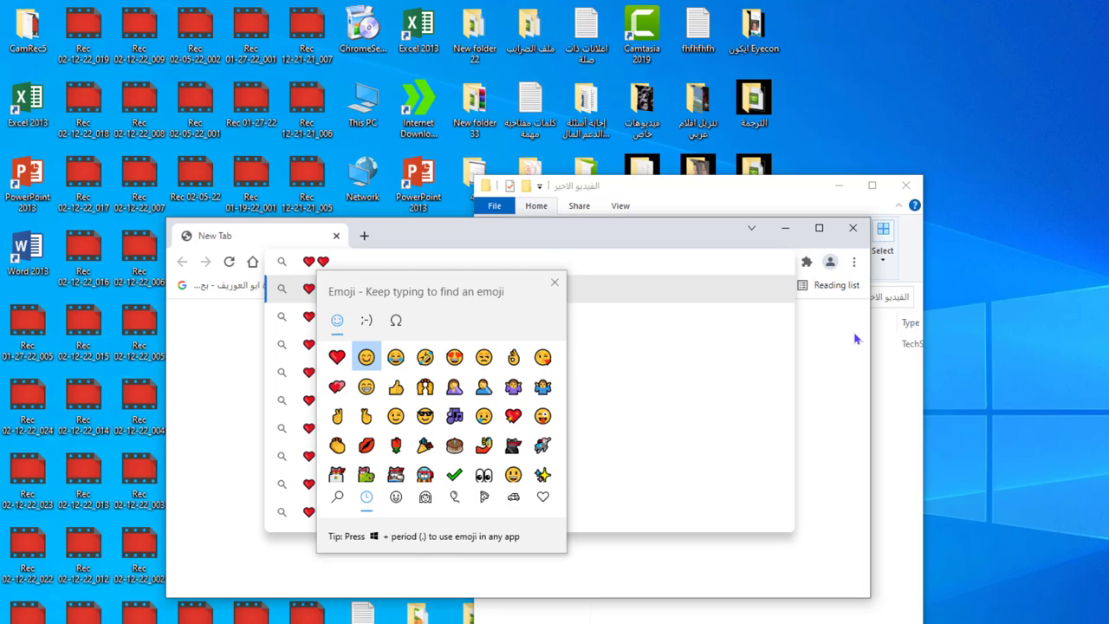
key("Return")
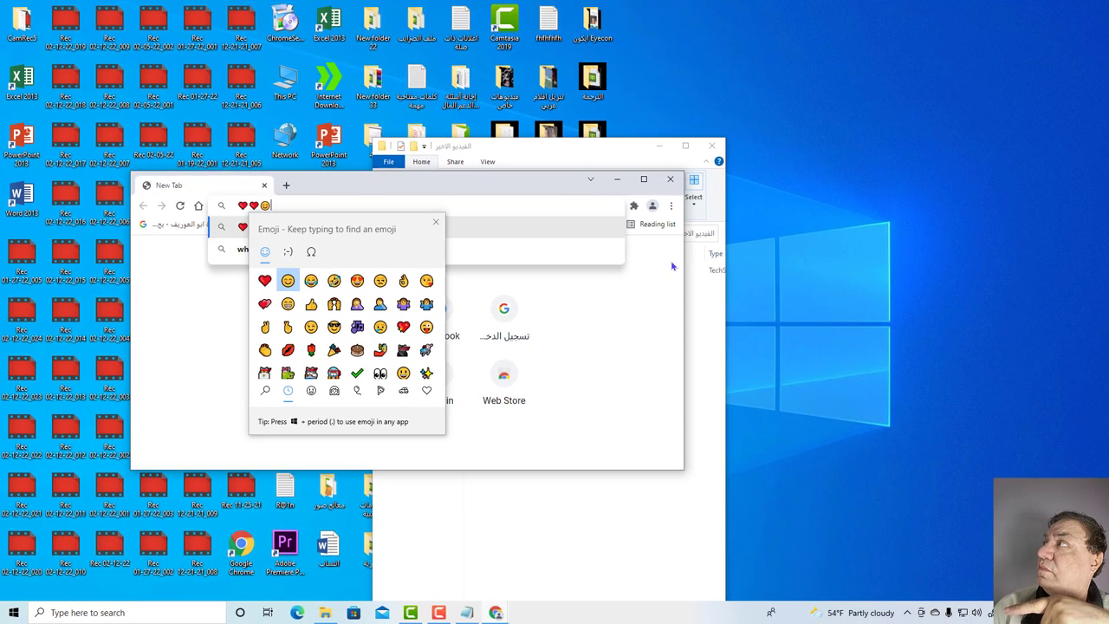
Step: Snap the browser window to the upper-right quarter of the screen
key("super+Right")
key("super+Up")
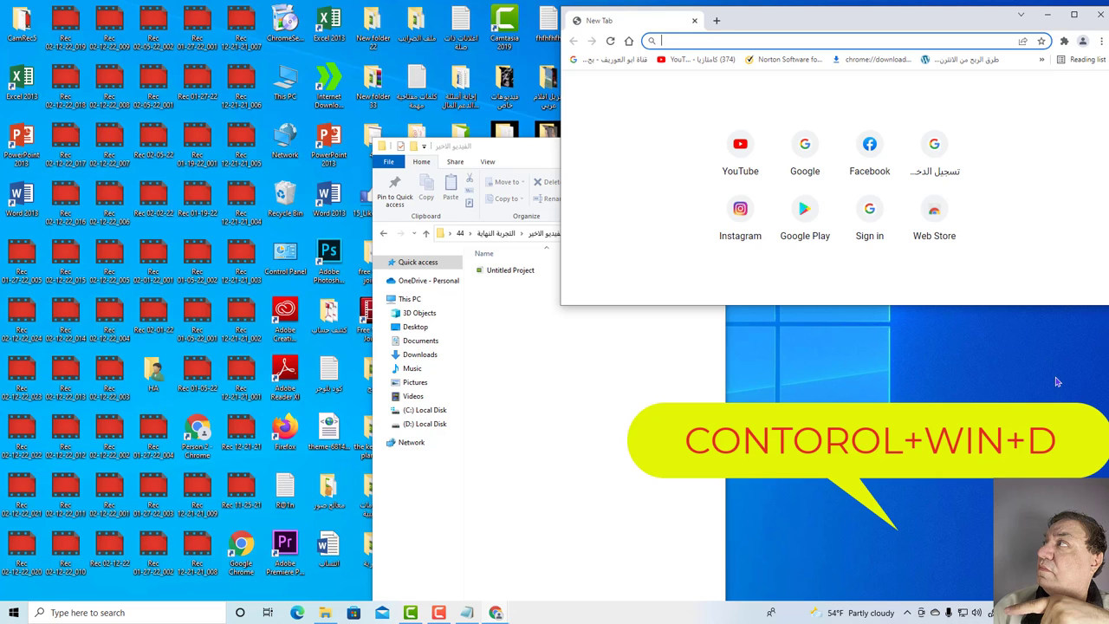
Step: Create a new virtual desktop and close it to return to the original desktop
key("ctrl+super+d")
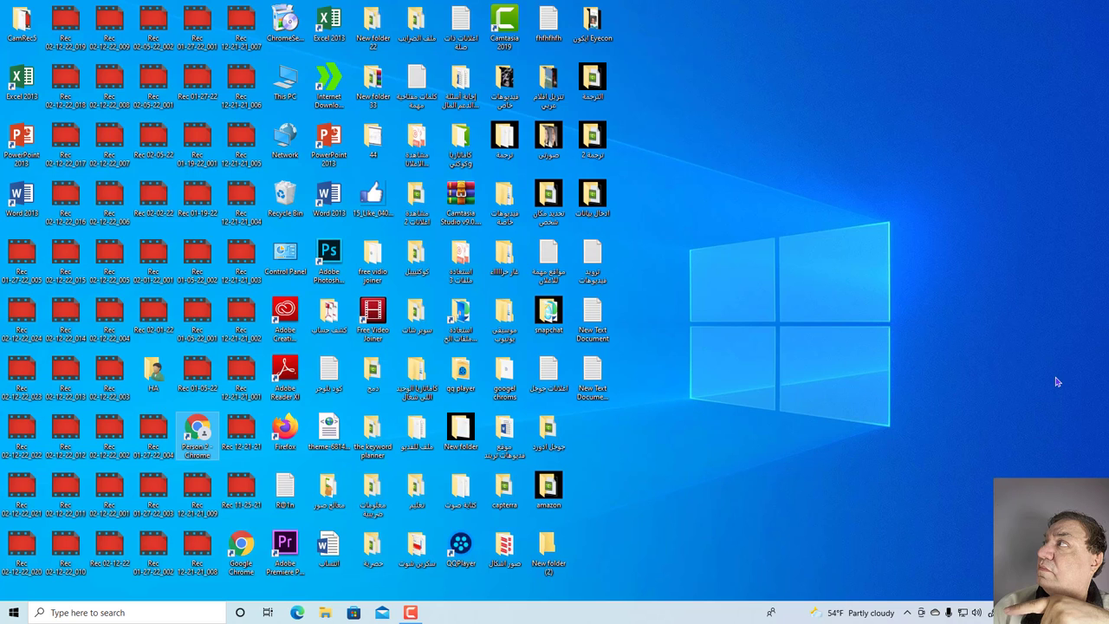
key("ctrl+super+F4")
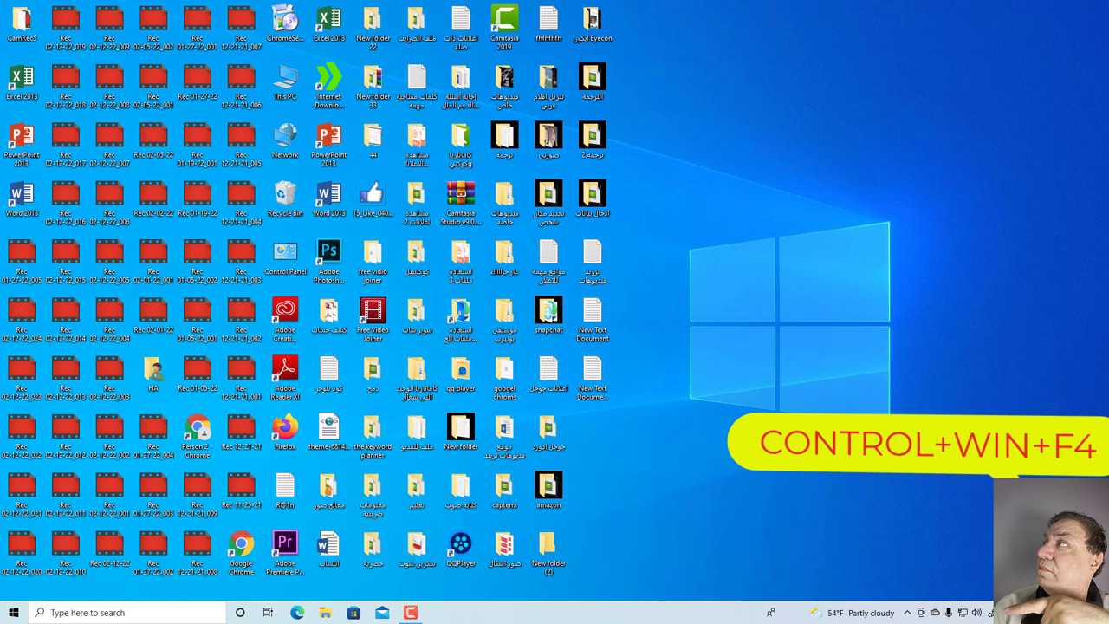
key("ctrl+super+F4")
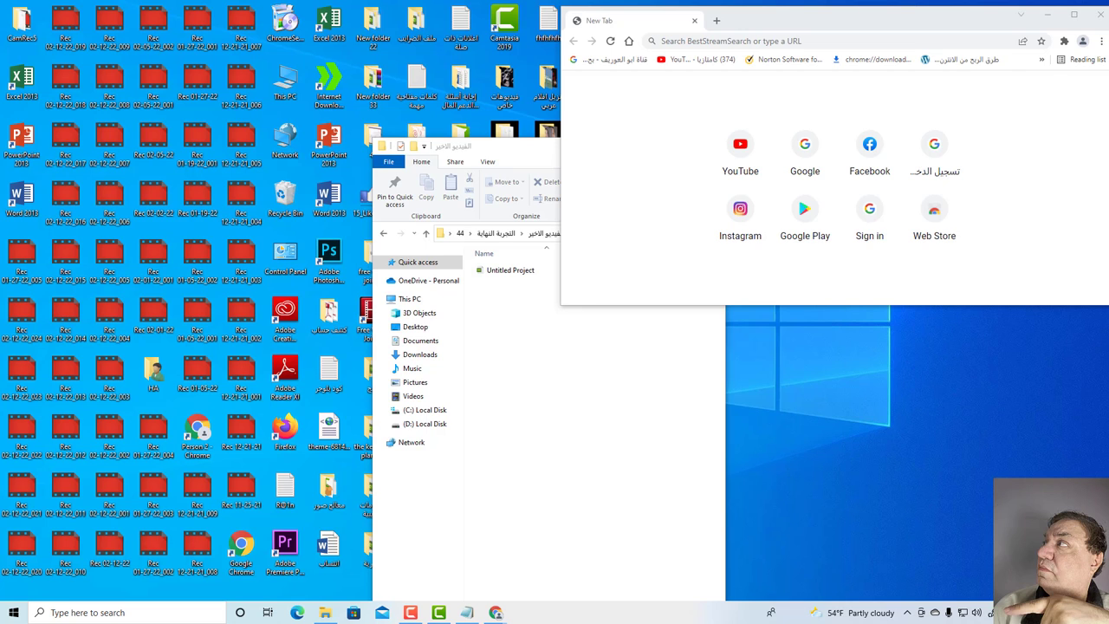
key("ctrl+super+Left")
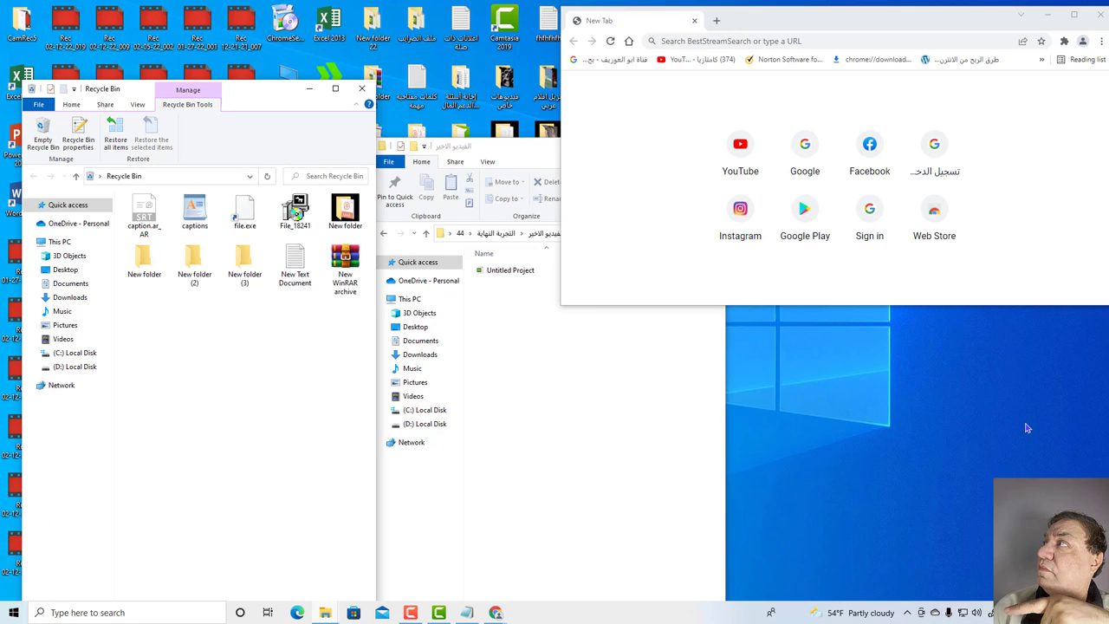
Step: Create a new folder in the الفيديو الاخير folder and keep its default name
left_click(583, 413)
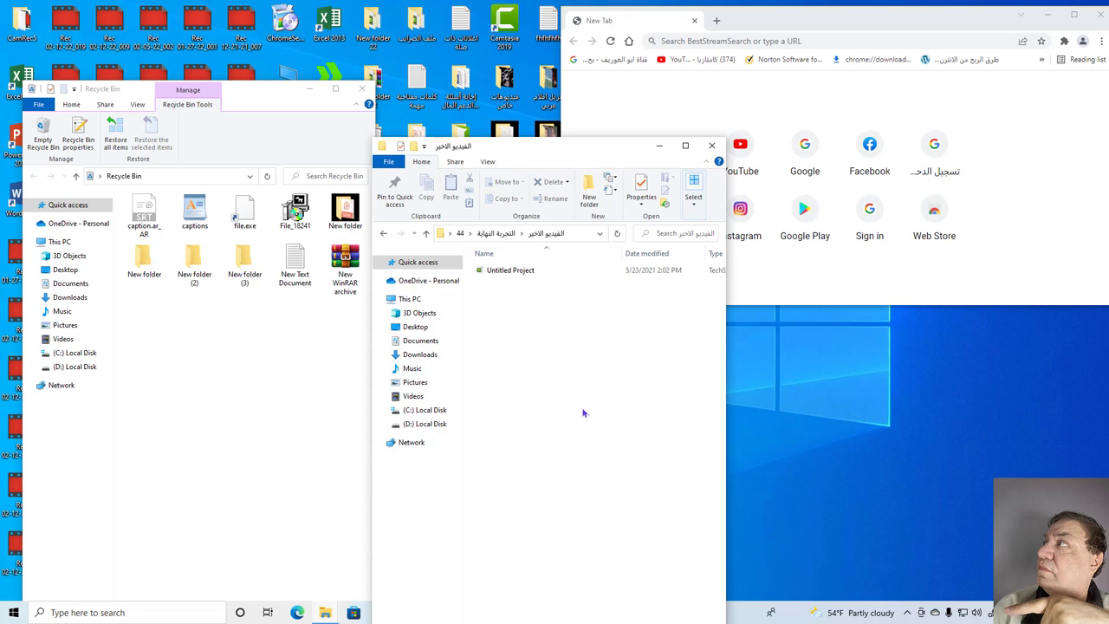
right_click(514, 291)
mouse_move(574, 416)
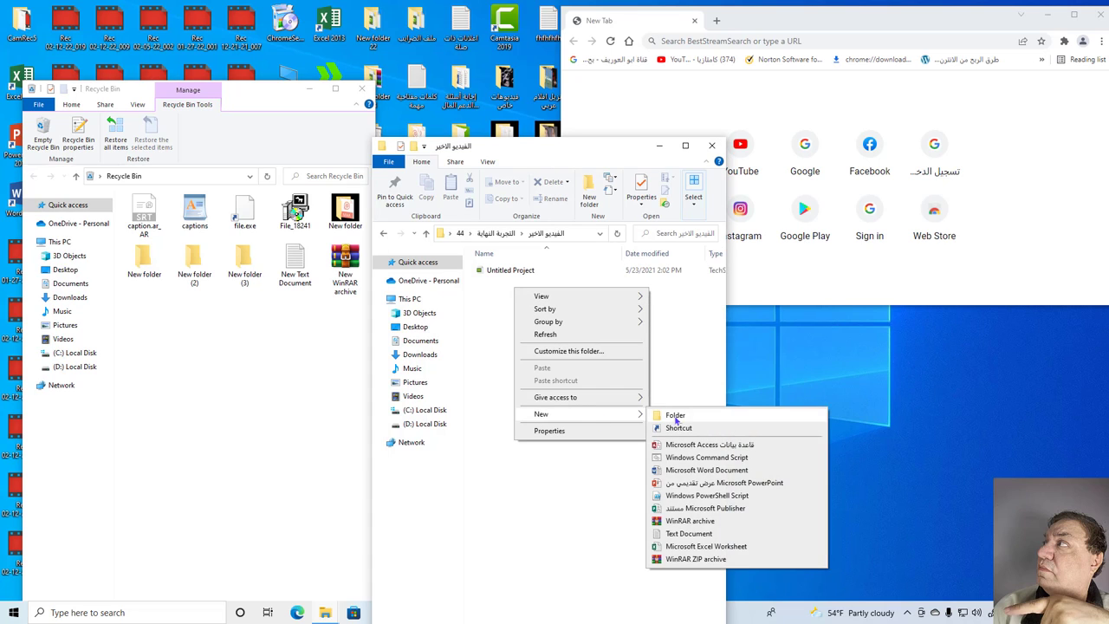
left_click(678, 417)
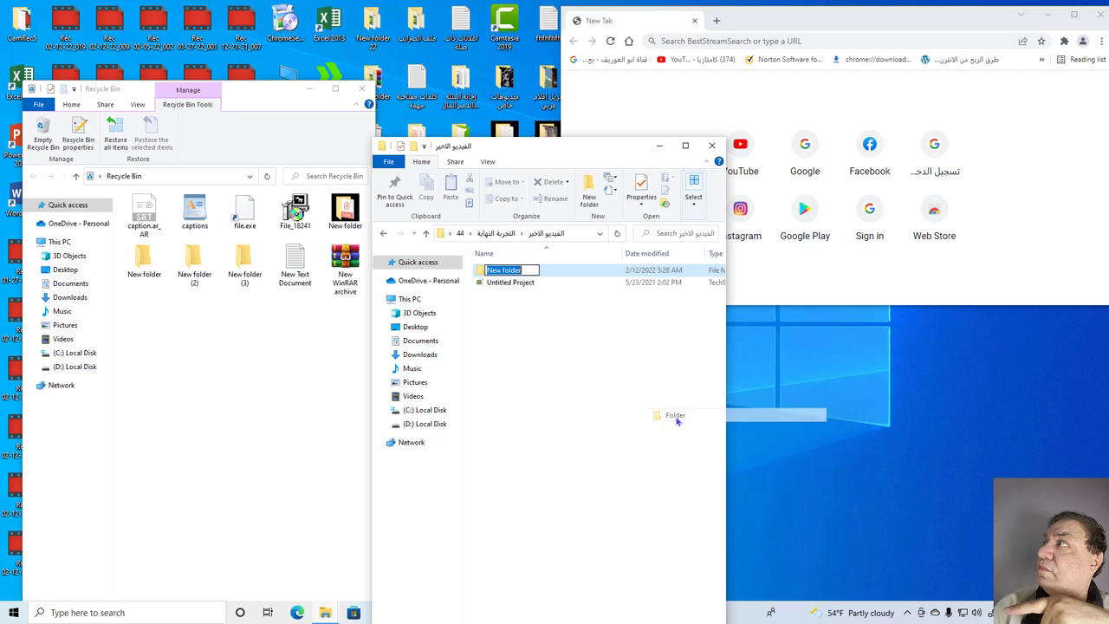
left_click(564, 328)
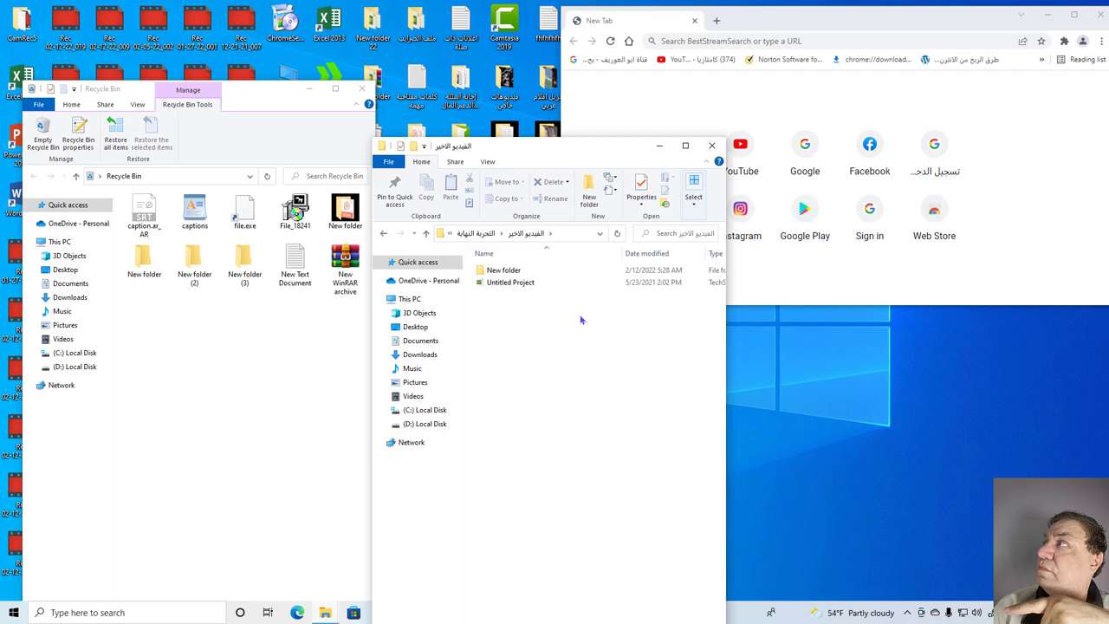
Step: Delete "New folder" from the الفيديو الاخير folder to the Recycle Bin
left_click(564, 271)
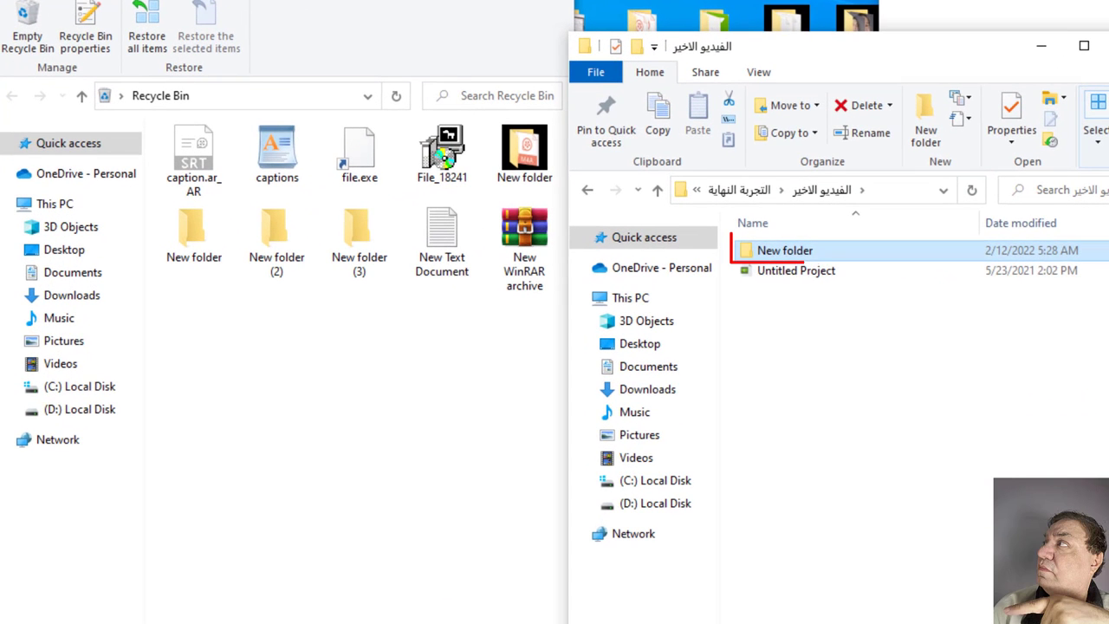
key("Delete")
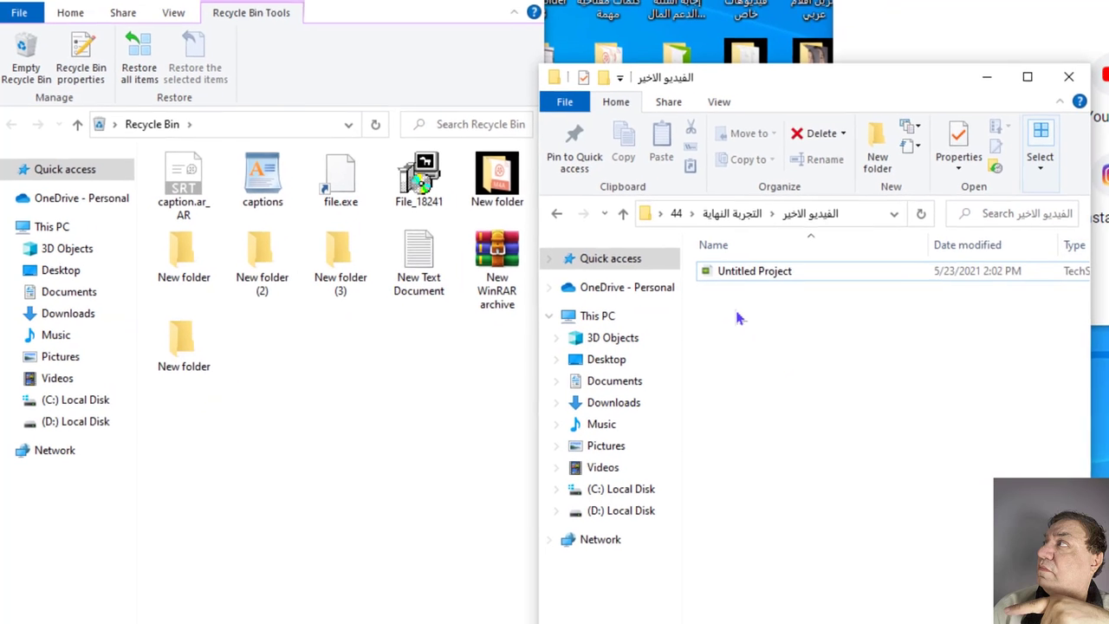
right_click(737, 318)
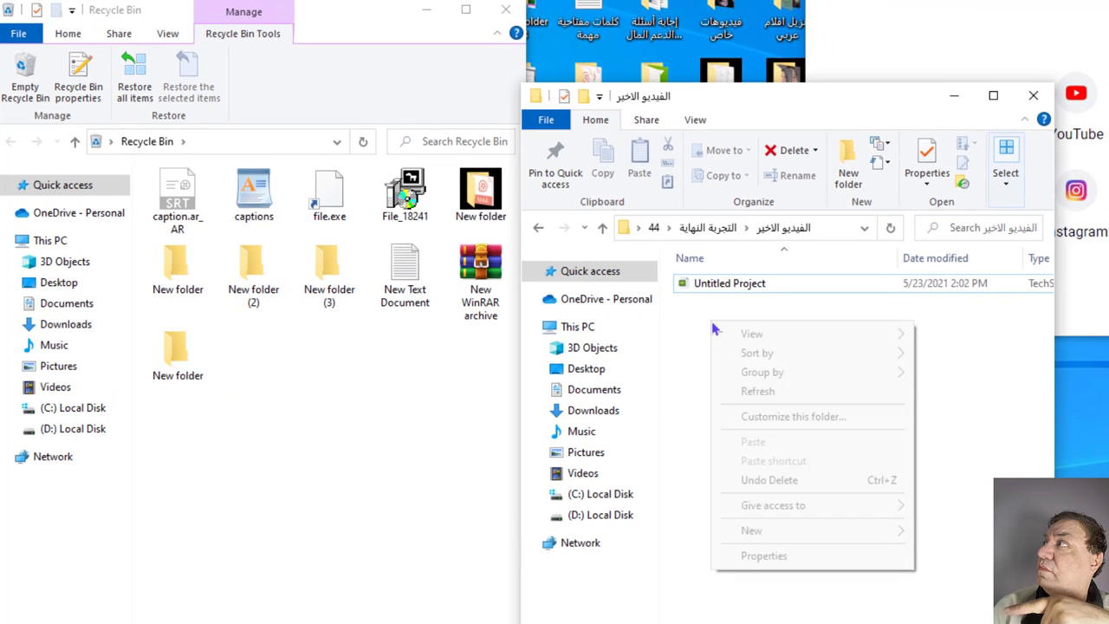
Step: Restore the just-deleted "New folder" from the Recycle Bin to its original location
left_click(176, 363)
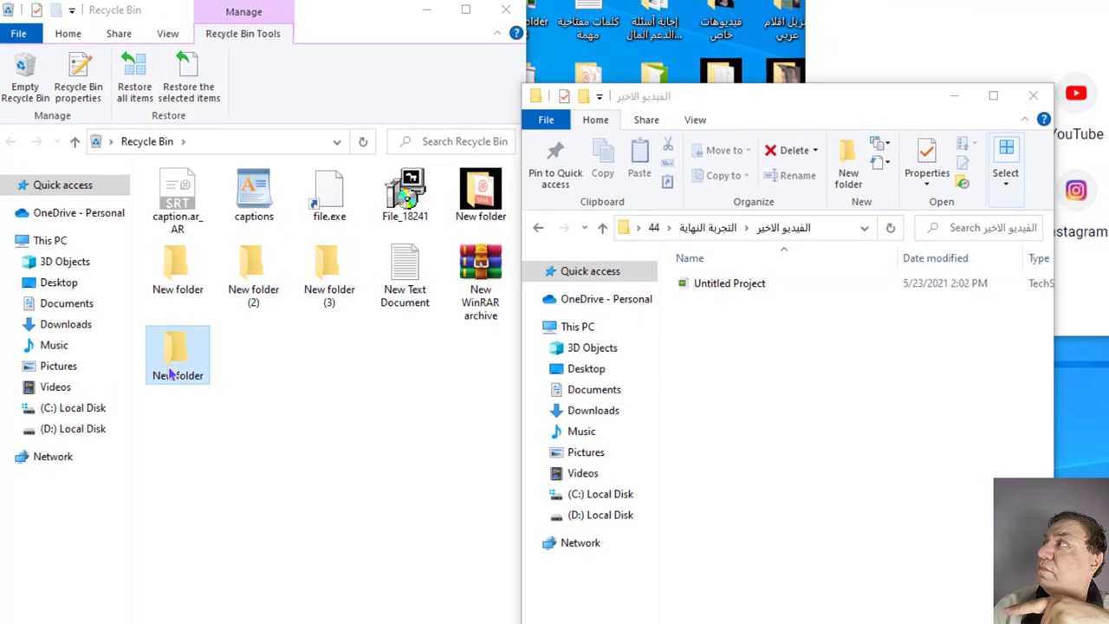
right_click(170, 373)
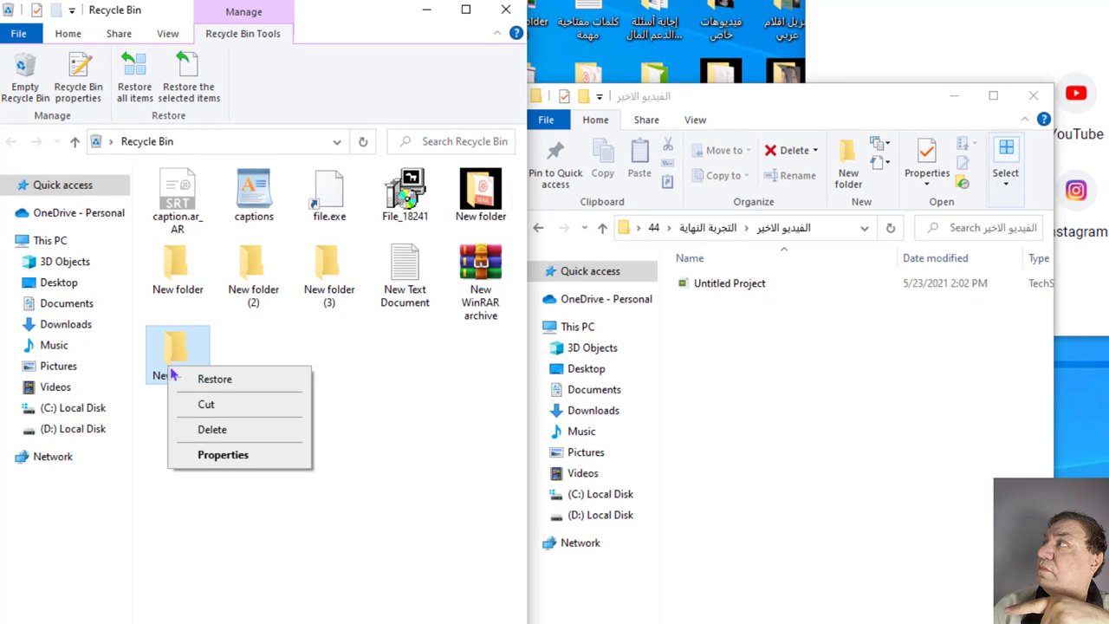
left_click(251, 379)
Step: Permanently delete the restored "New folder", bypassing the Recycle Bin, and confirm the deletion
left_click(751, 304)
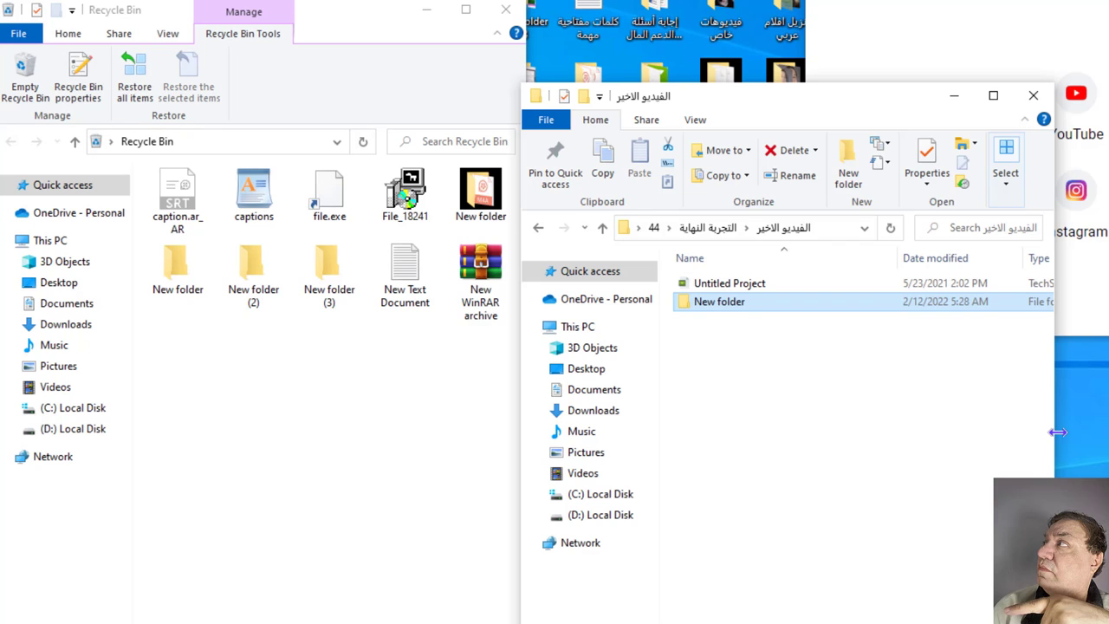
key("shift+Delete")
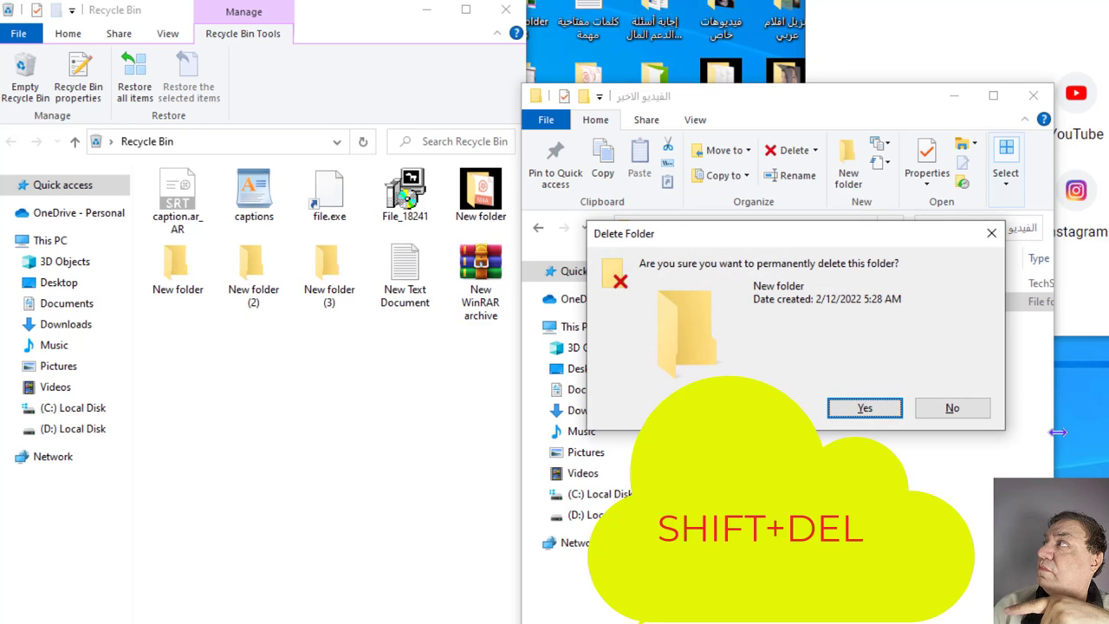
key("Return")
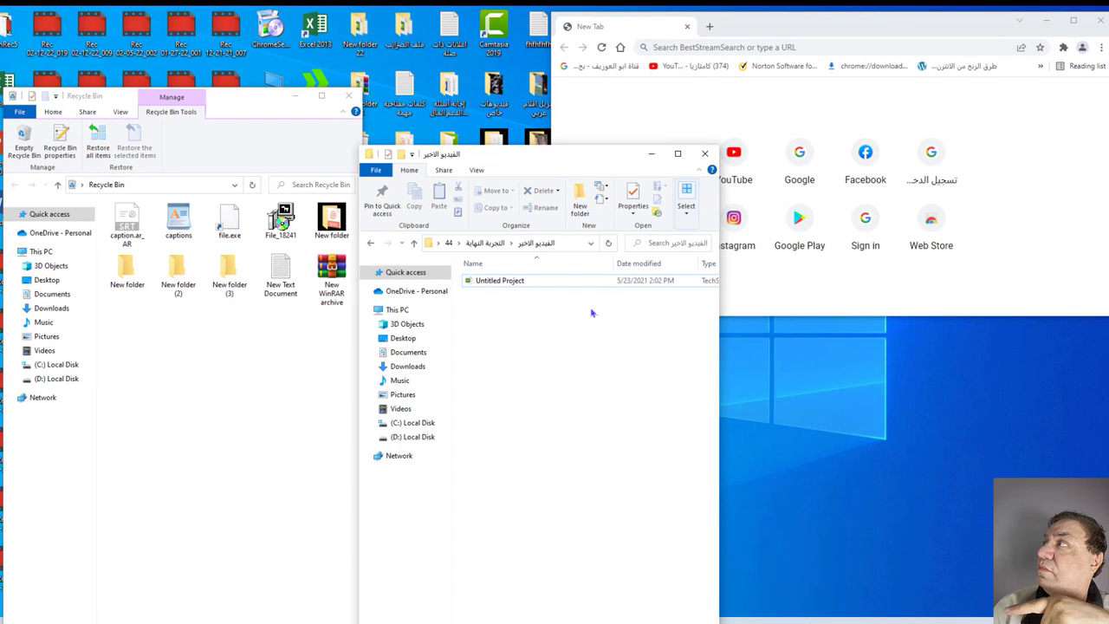
Step: Reposition the الفيديو الاخير window higher on the desktop and switch the keyboard input language twice
left_click_drag(588, 157, 584, 105)
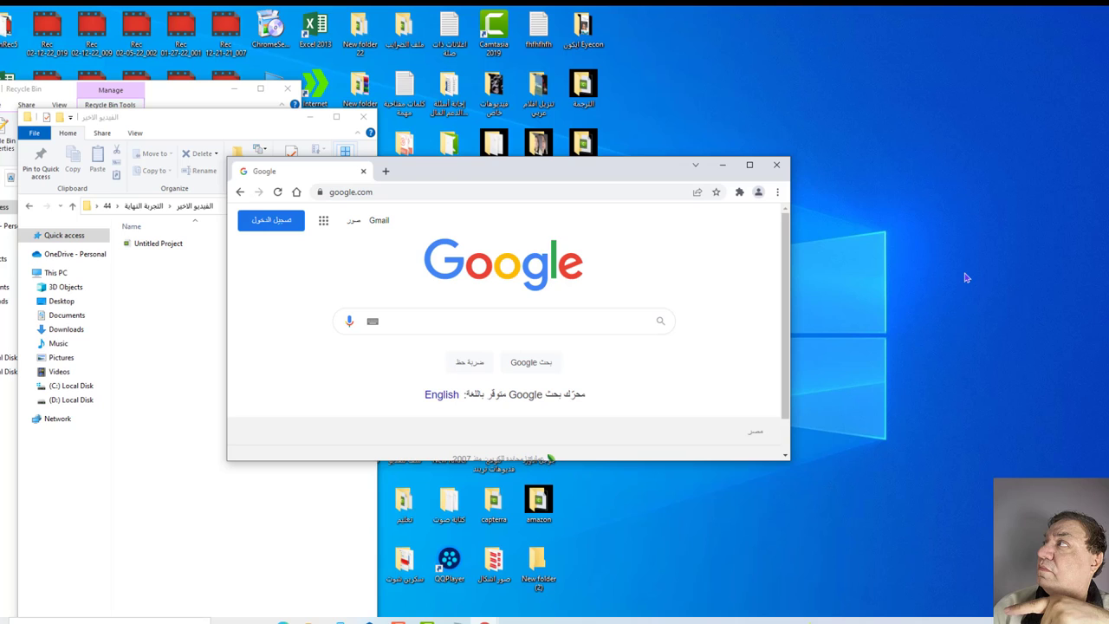
key("super+space")
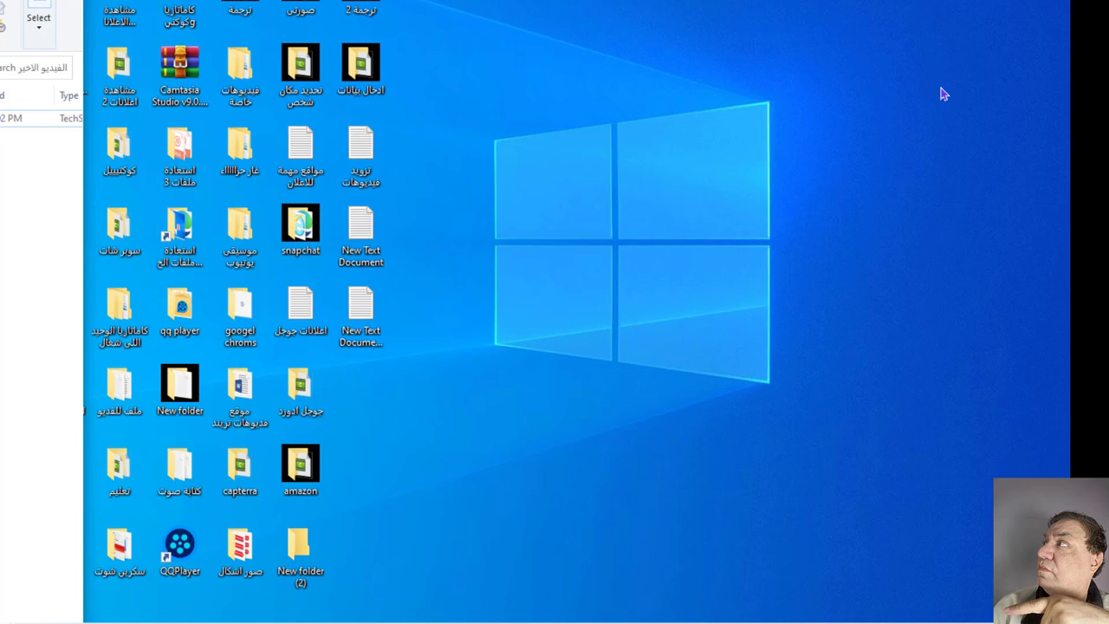
key("super+space")
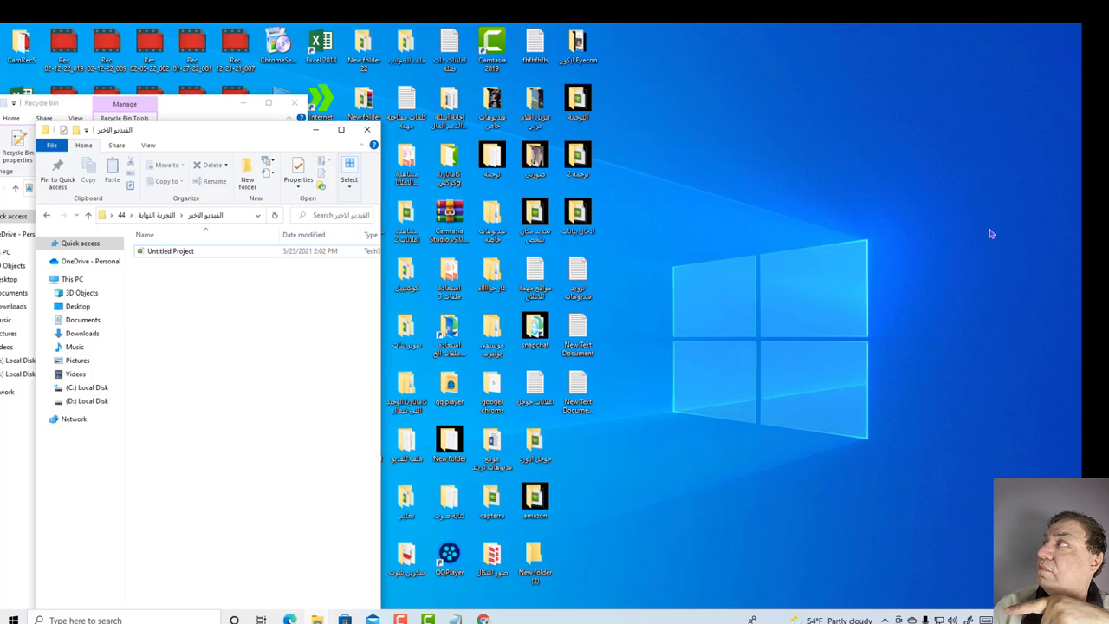
Step: Move the الفيديو الاخير window clear of the Recycle Bin window, view the File Explorer help page, and close it
left_click_drag(213, 134, 356, 124)
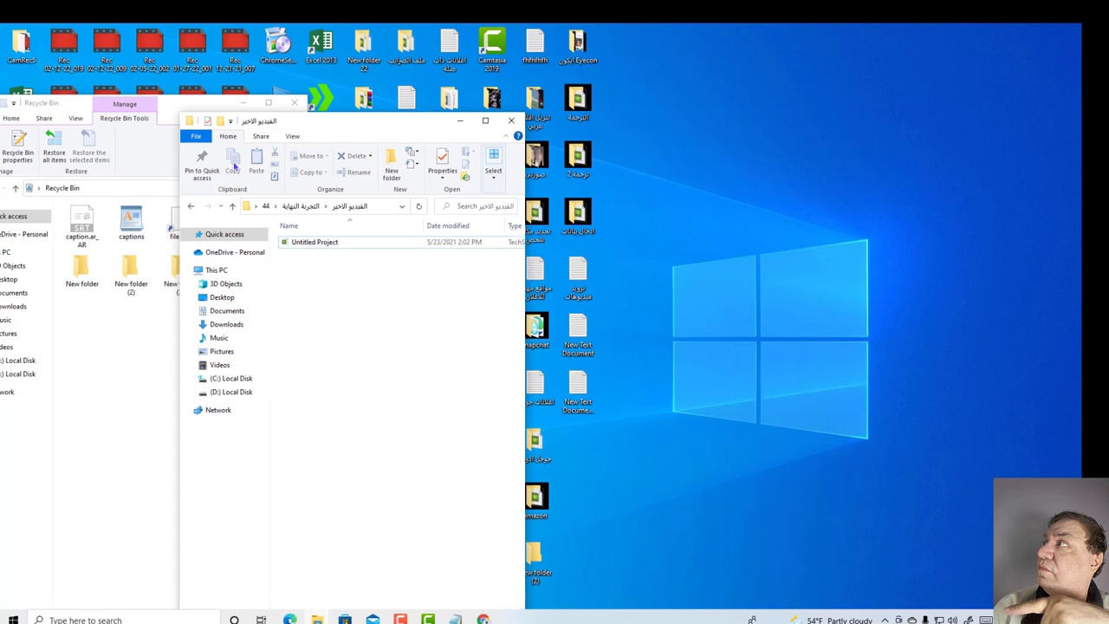
key("F1")
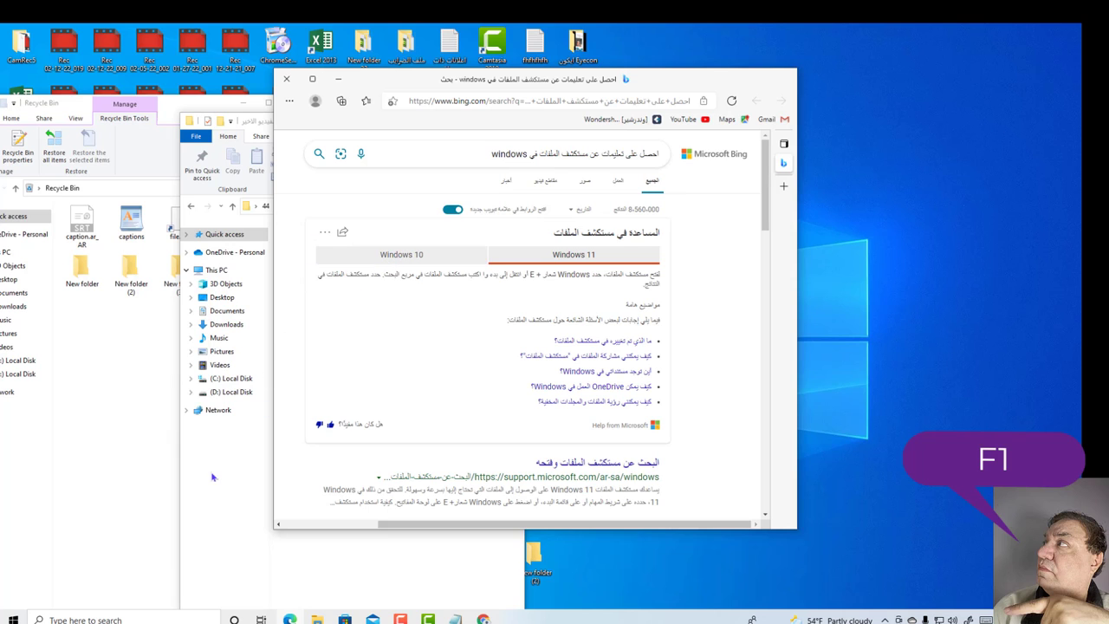
left_click(286, 82)
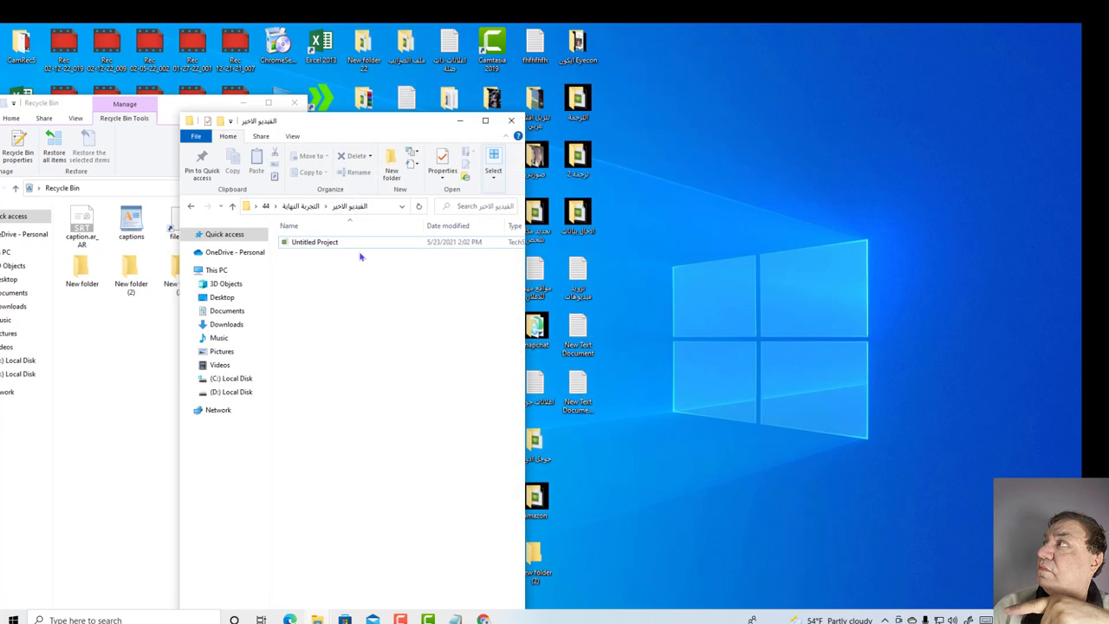
Step: Select the Untitled Project file, view the File Explorer help page again, and close it
left_click(341, 244)
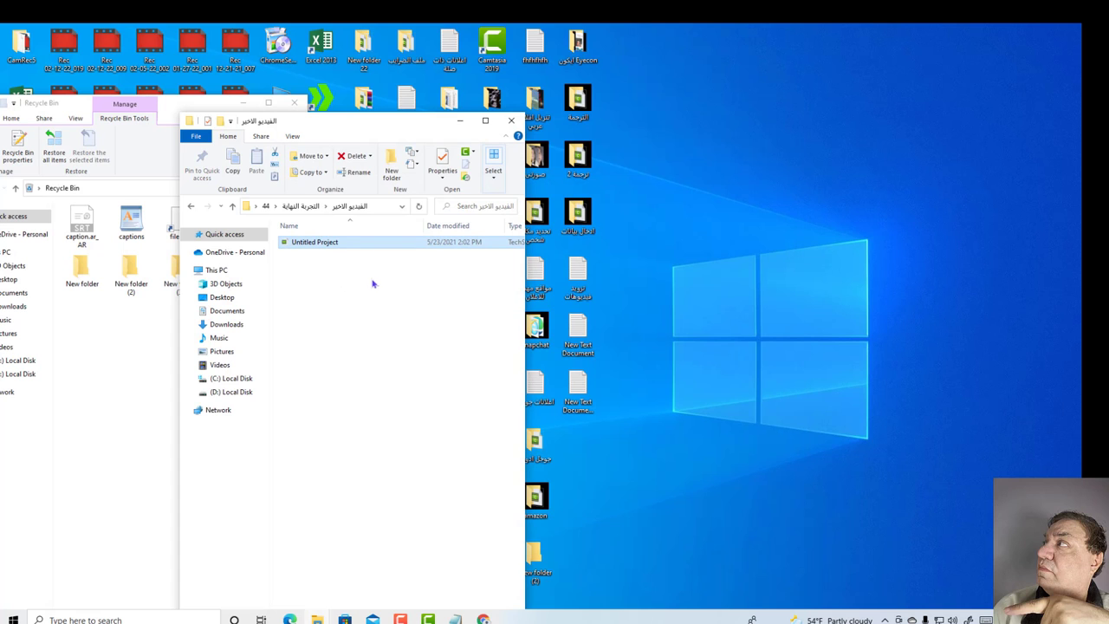
key("F1")
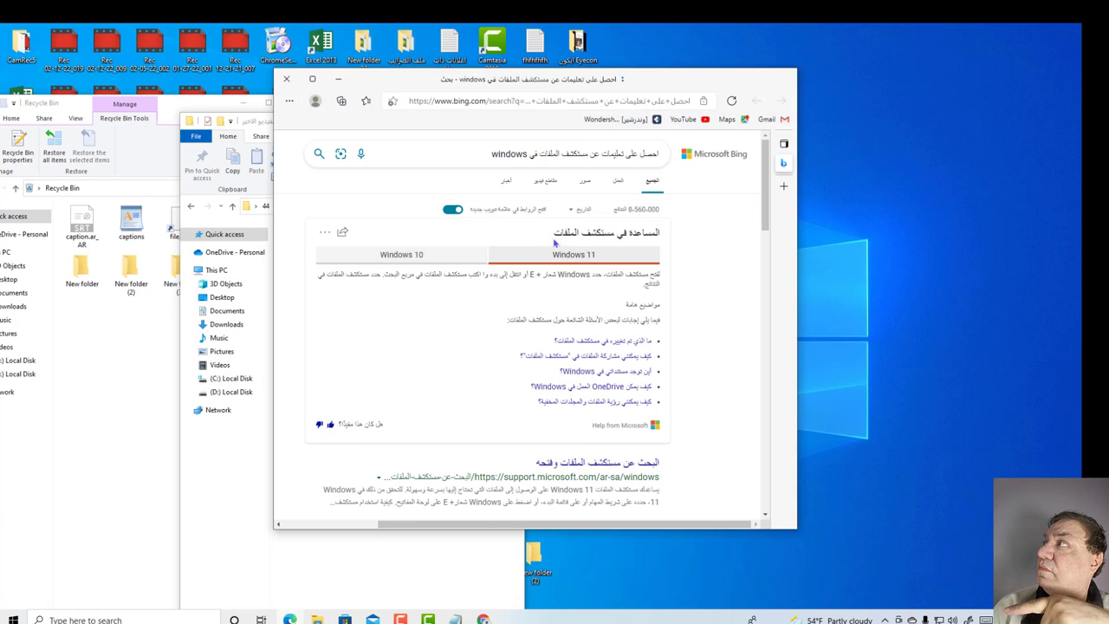
left_click(291, 82)
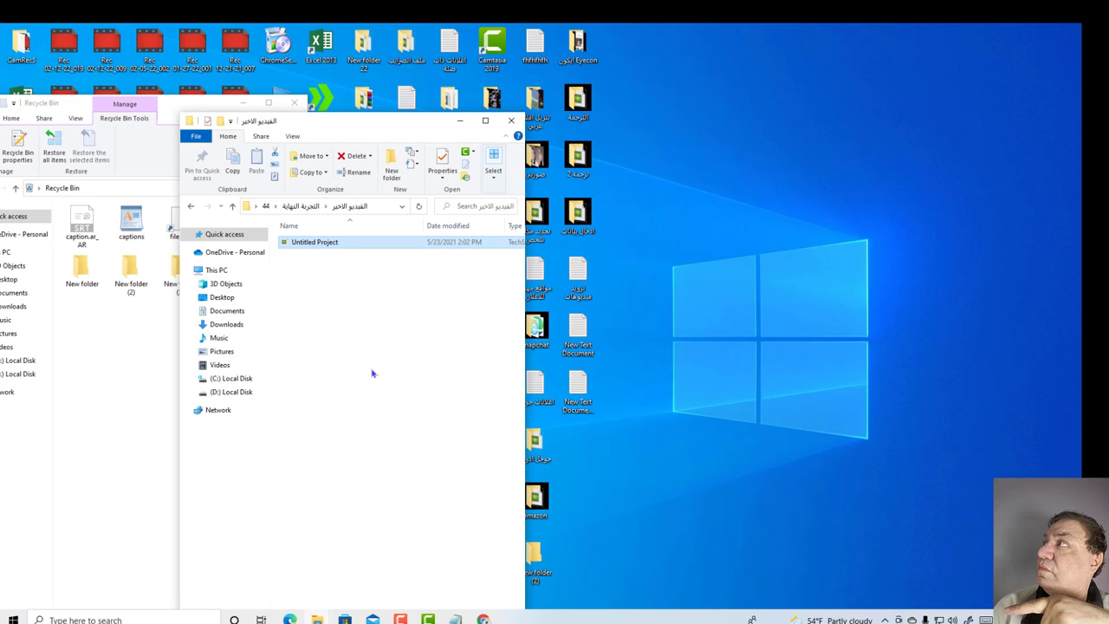
Step: Select New WinRAR archive in the Recycle Bin, view the File Explorer help page from there, and close it
left_click(131, 349)
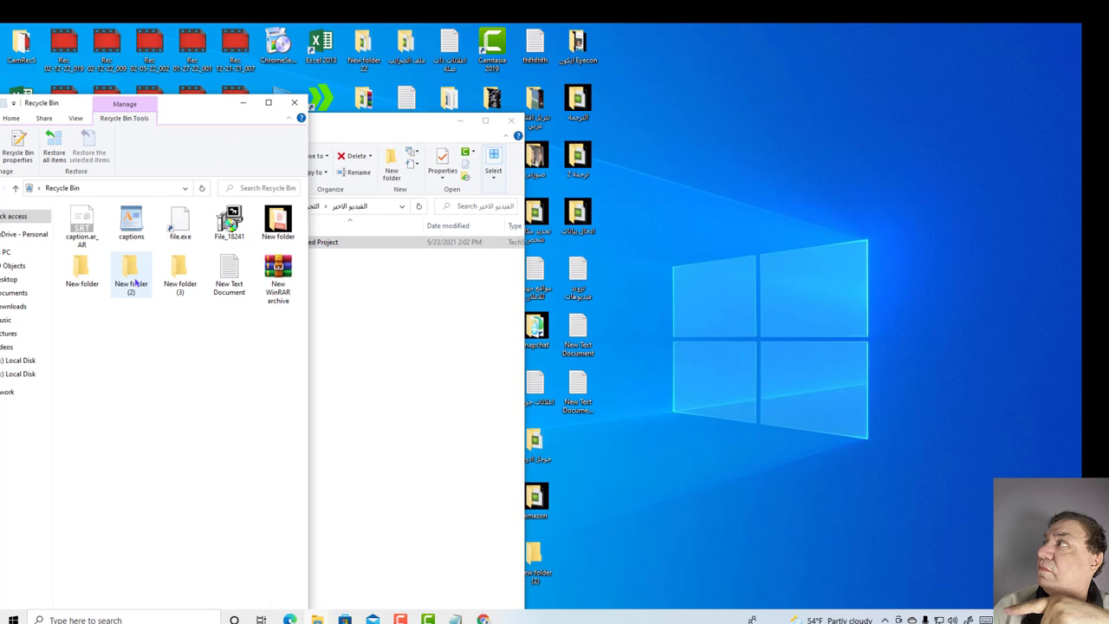
left_click(281, 283)
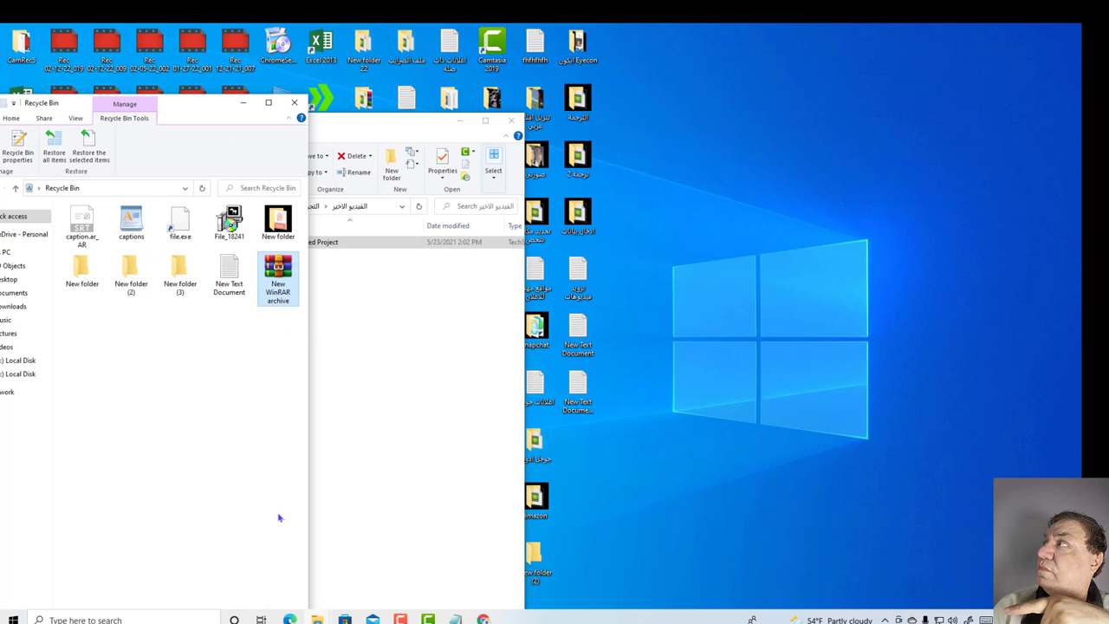
key("F1")
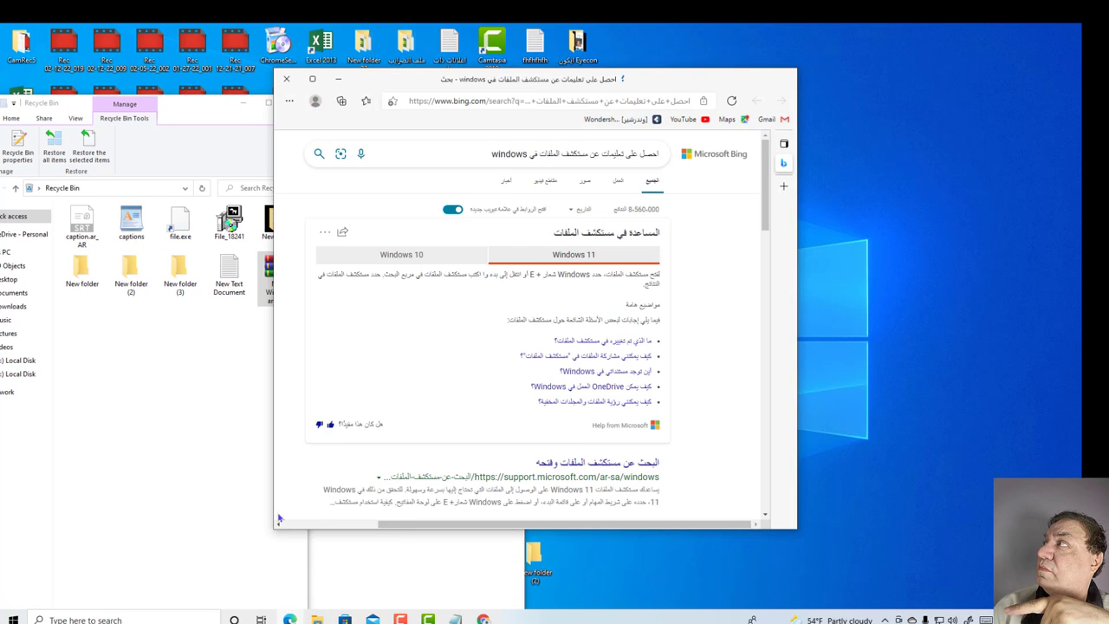
left_click(287, 79)
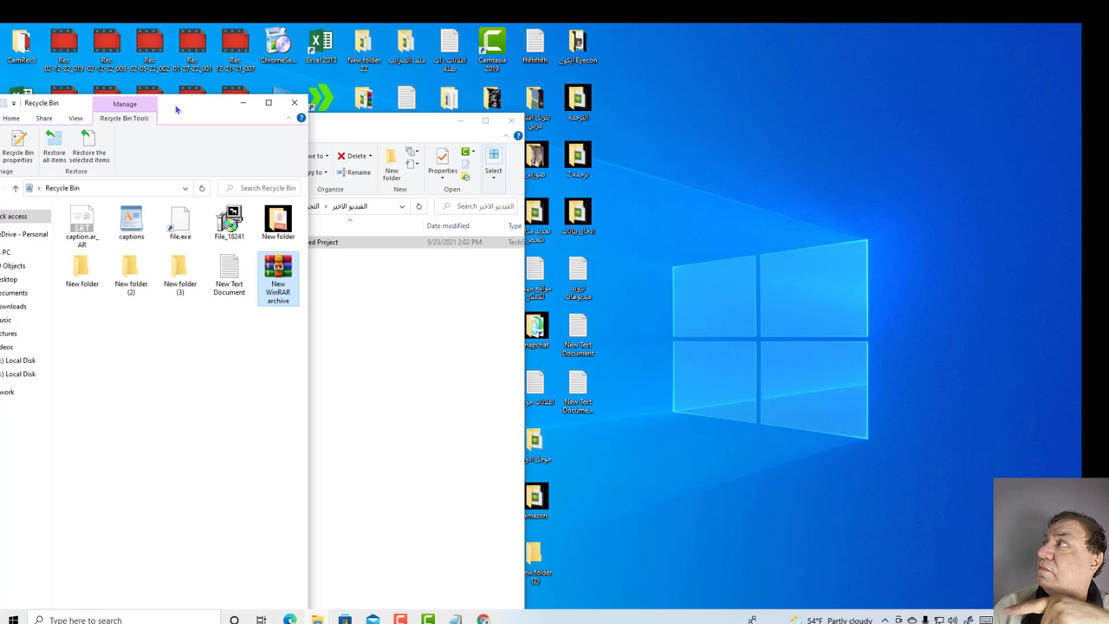
Step: Move the Recycle Bin window lower to uncover the الفيديو الاخير file list and select New folder (3)
left_click_drag(179, 109, 361, 271)
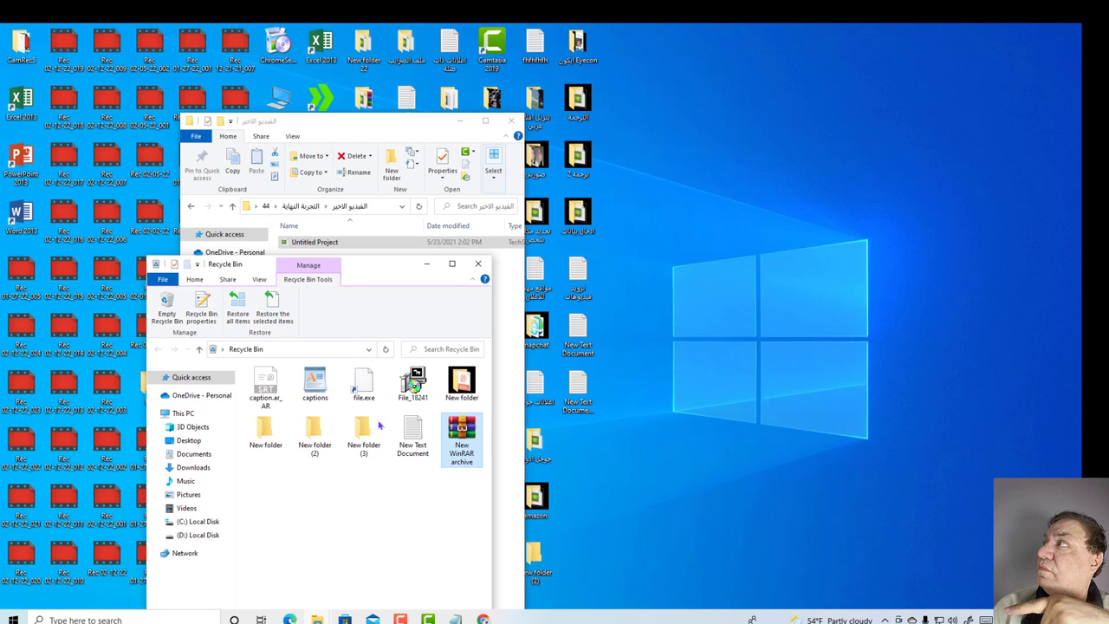
mouse_move(379, 425)
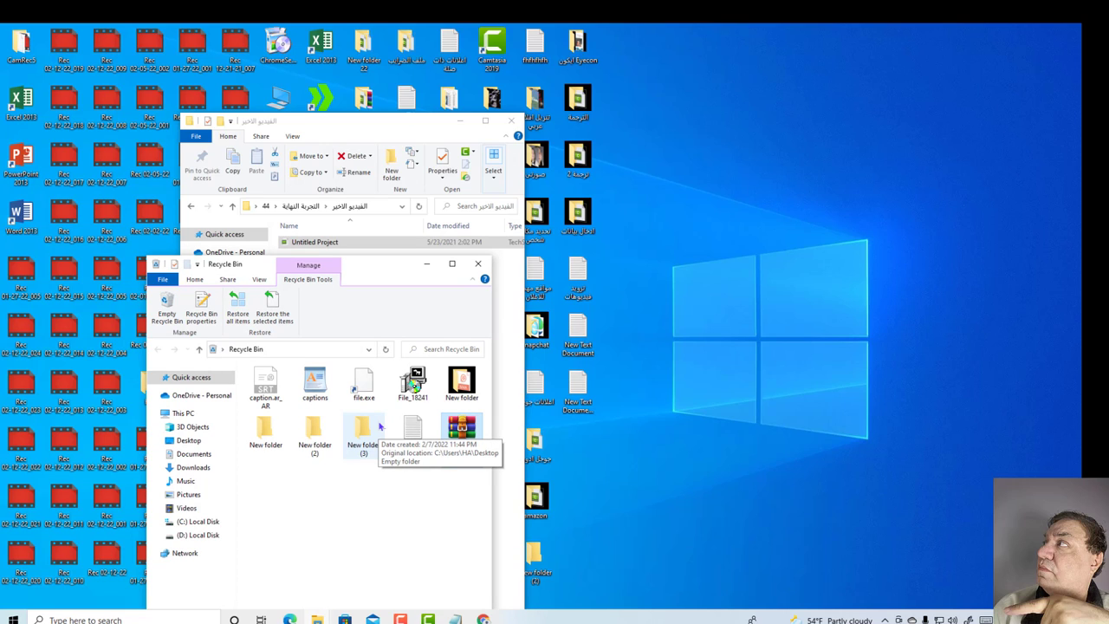
left_click(376, 454)
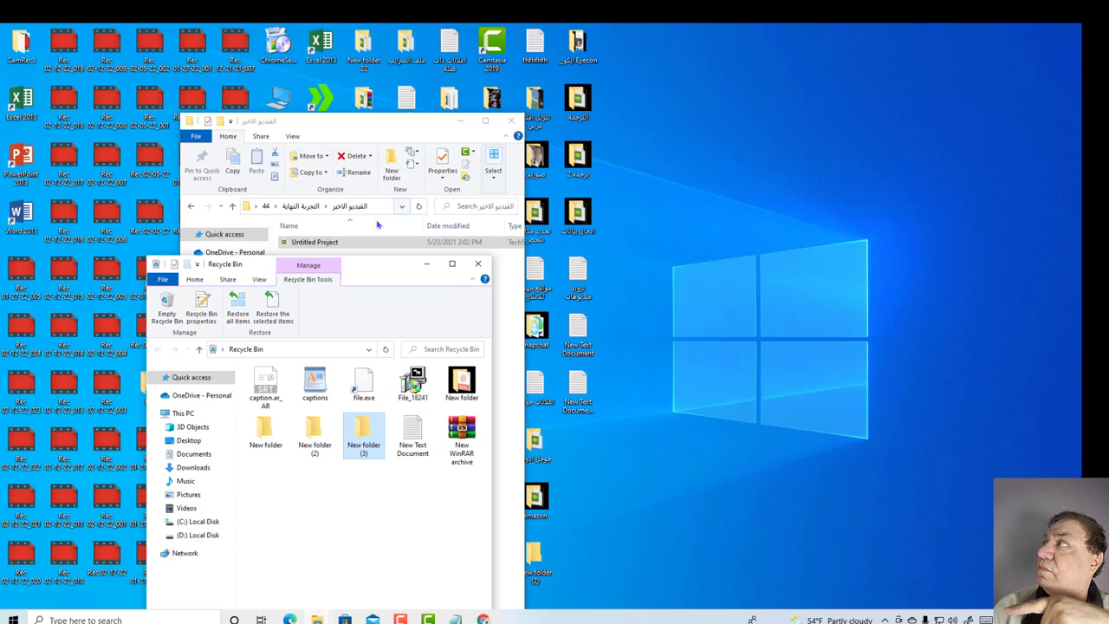
Step: Rename the Untitled Project file in the الفيديو الاخير folder to "fgf"
left_click(364, 245)
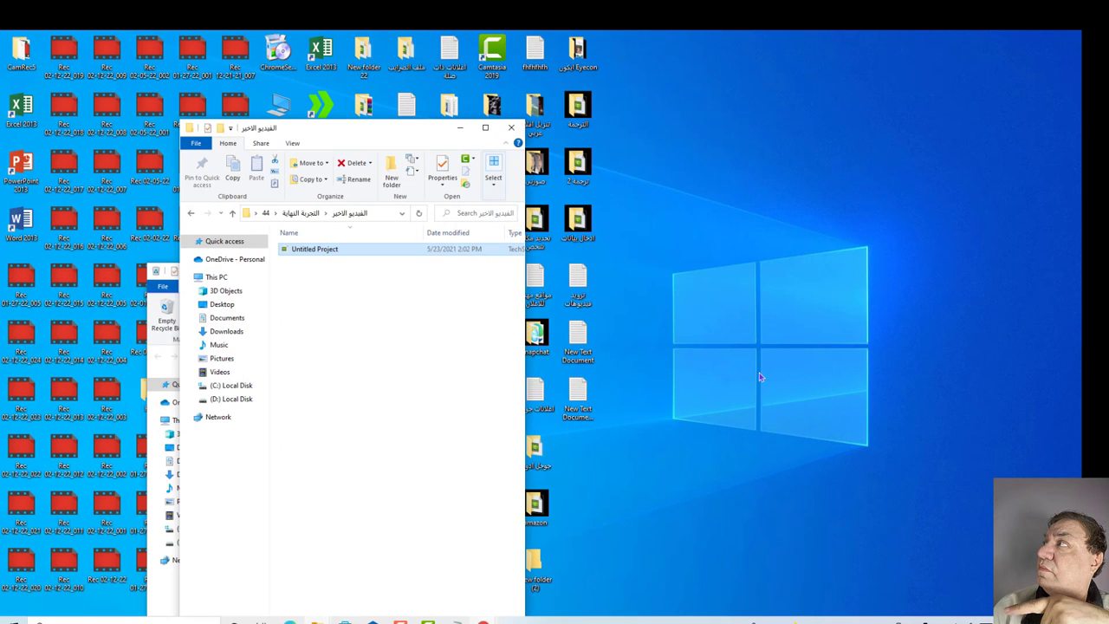
key("F2")
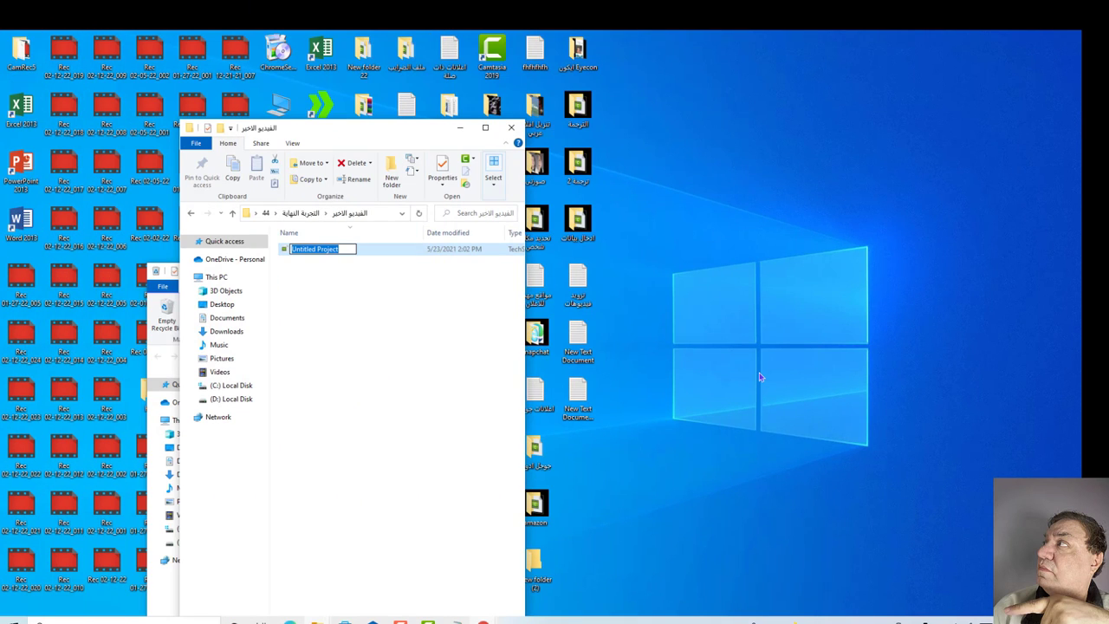
type("fgf")
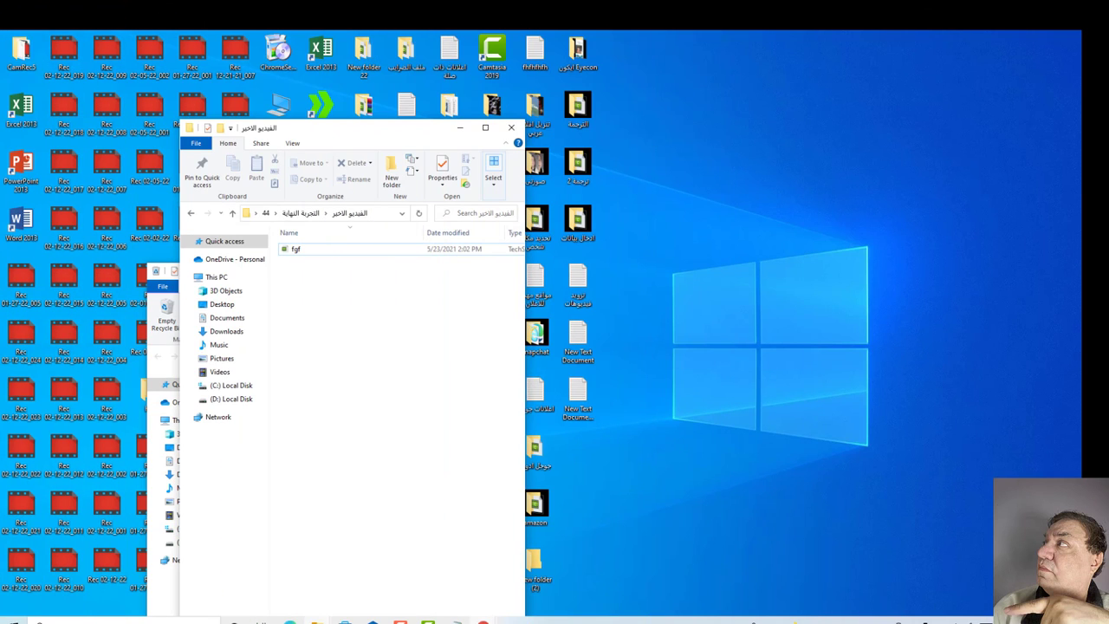
Step: Show the recent searches for the الفيديو الاخير folder, step through them to دمع, and leave the search without running it
key("F3")
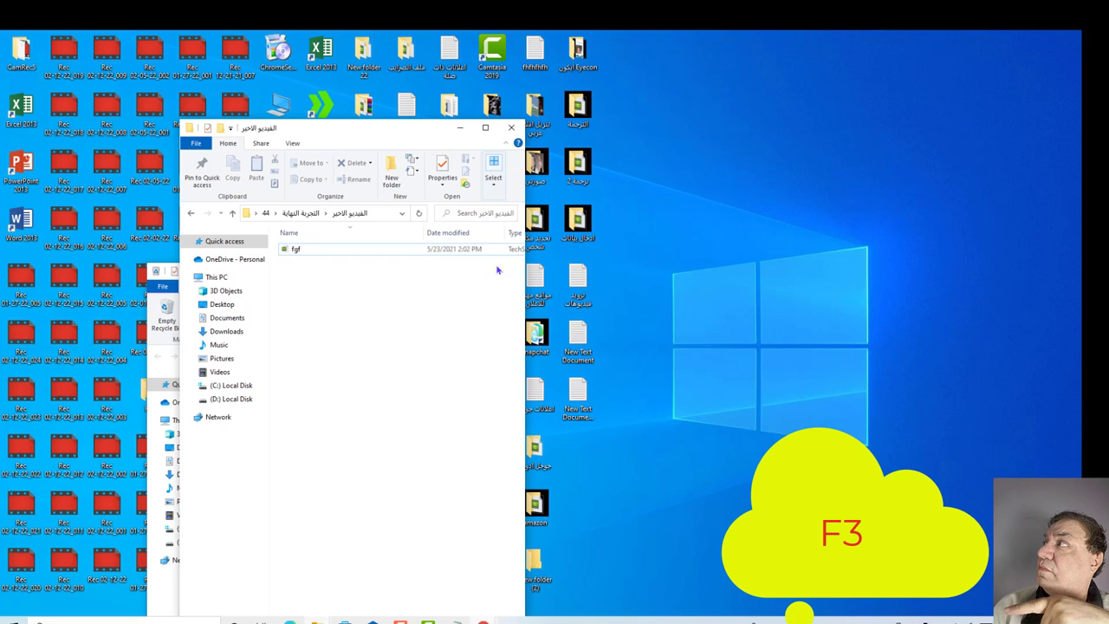
left_click(480, 212)
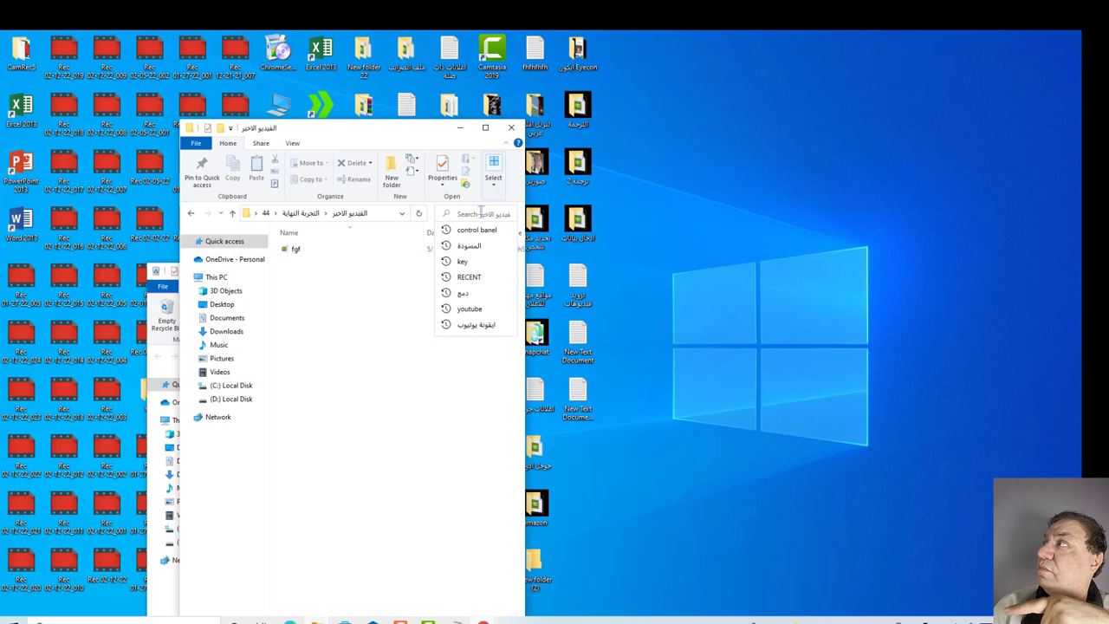
key("Down")
key("Down")
key("Down")
key("Down")
key("Down")
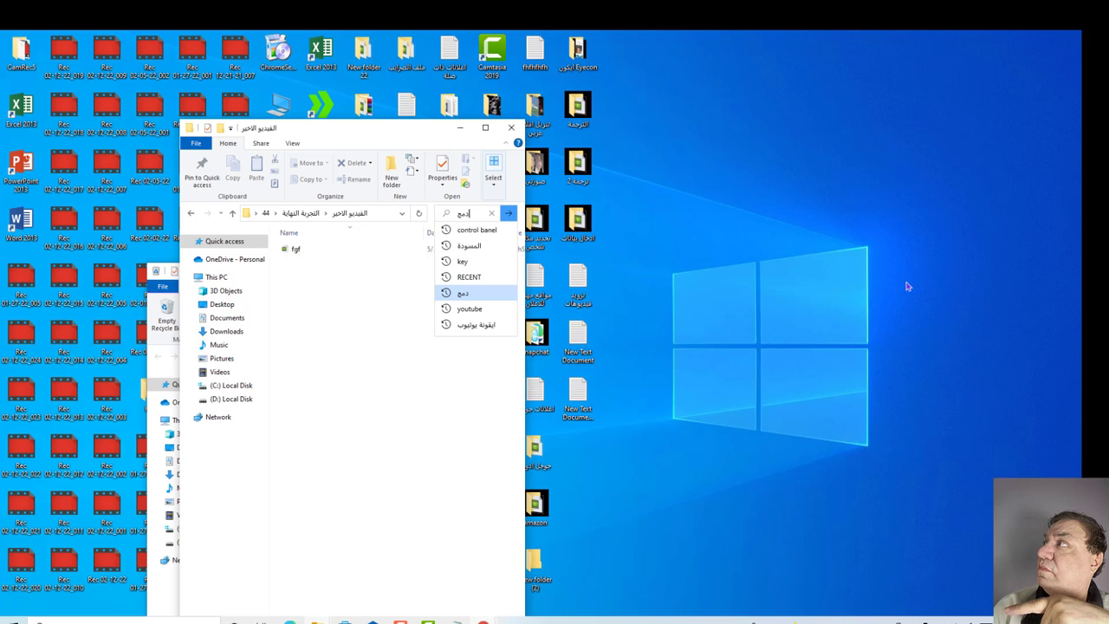
left_click(367, 437)
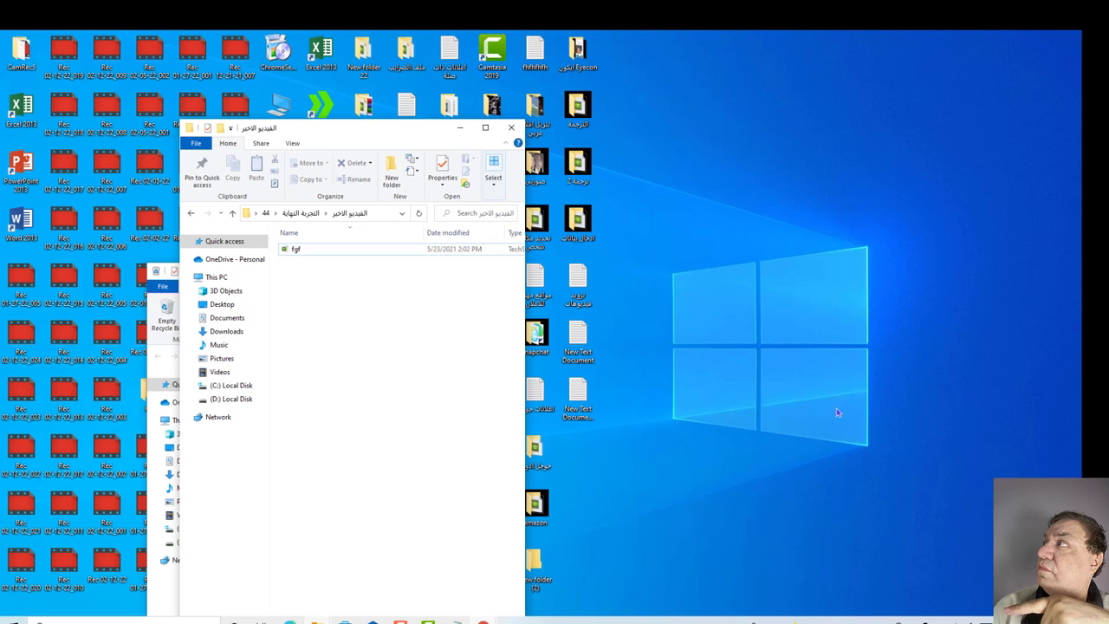
Step: With the fgf file selected, show the folder's full path and address history, and highlight the path text from its start
key("alt+d")
left_click(299, 243)
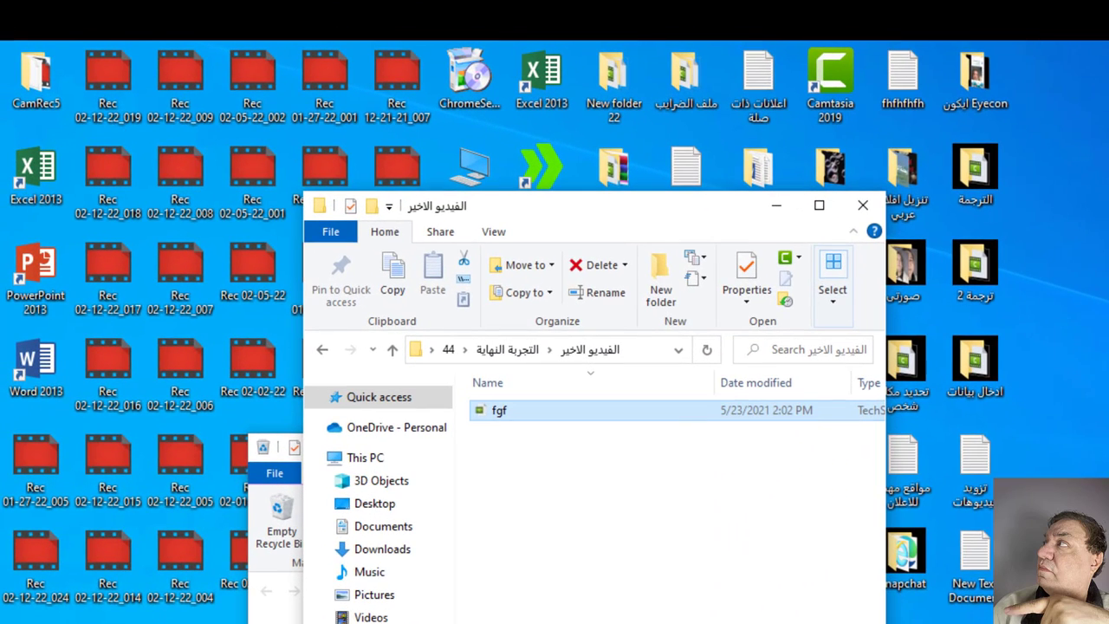
key("F4")
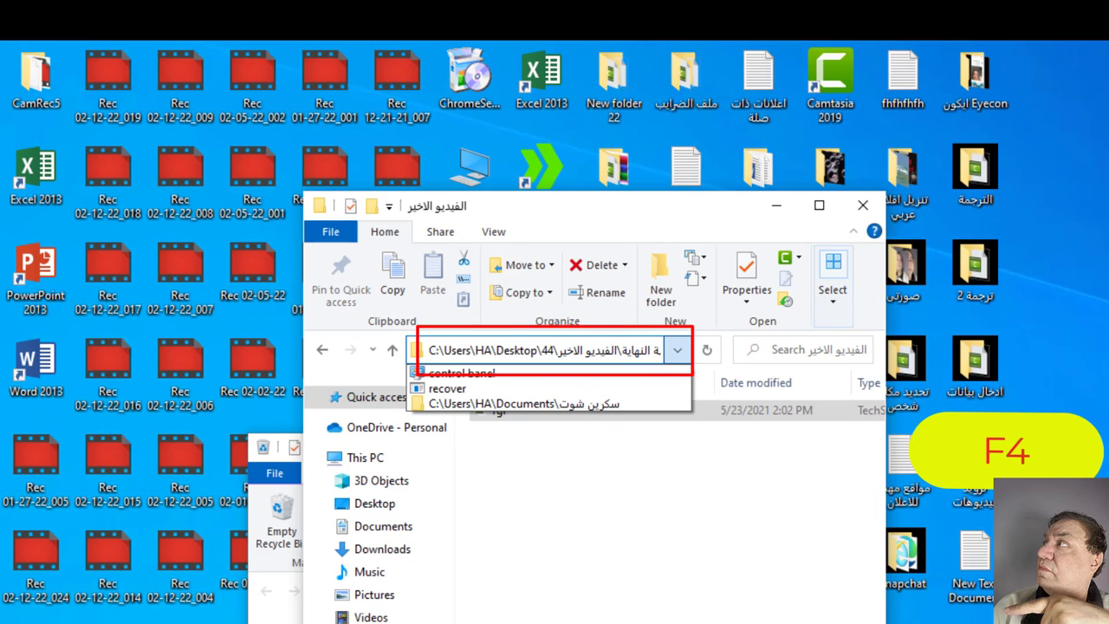
key("ctrl+Left")
key("ctrl+Left")
key("ctrl+Left")
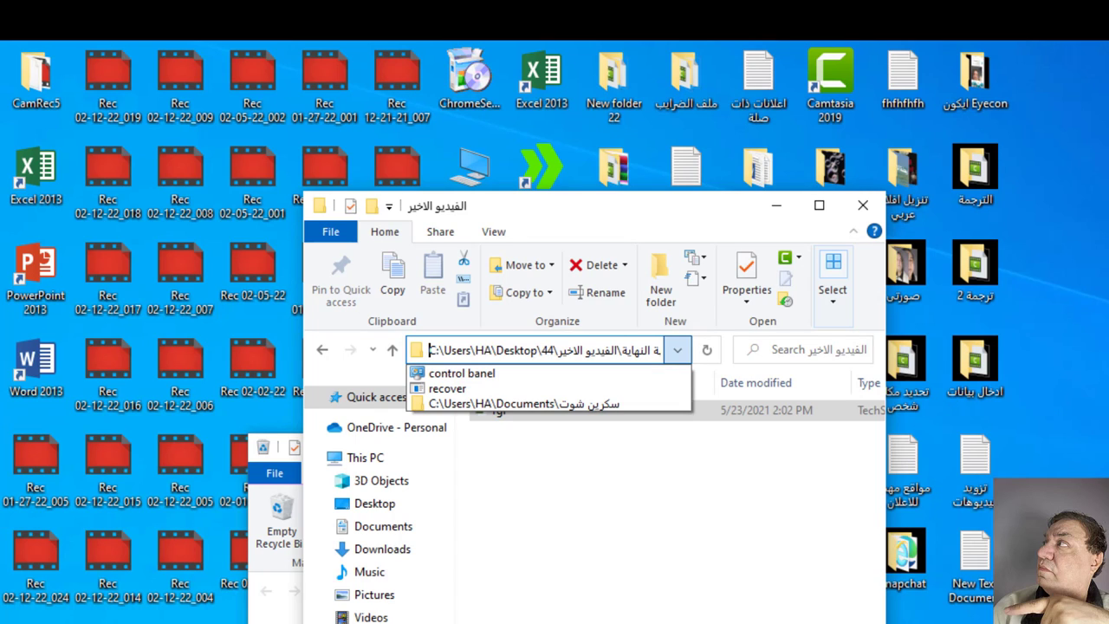
key("ctrl+shift+Right")
key("ctrl+shift+Right")
key("ctrl+shift+Right")
key("ctrl+shift+Right")
key("ctrl+shift+Right")
key("ctrl+shift+Right")
key("ctrl+shift+Right")
key("ctrl+shift+Right")
key("ctrl+shift+Right")
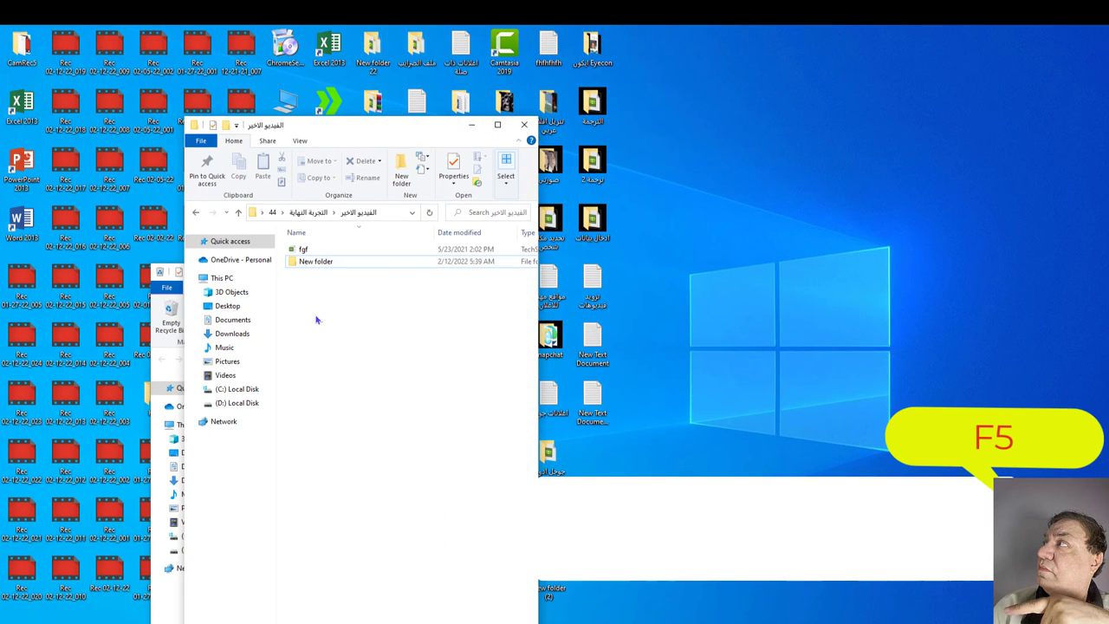
Step: Refresh the contents of the الفيديو الاخير folder
right_click(314, 320)
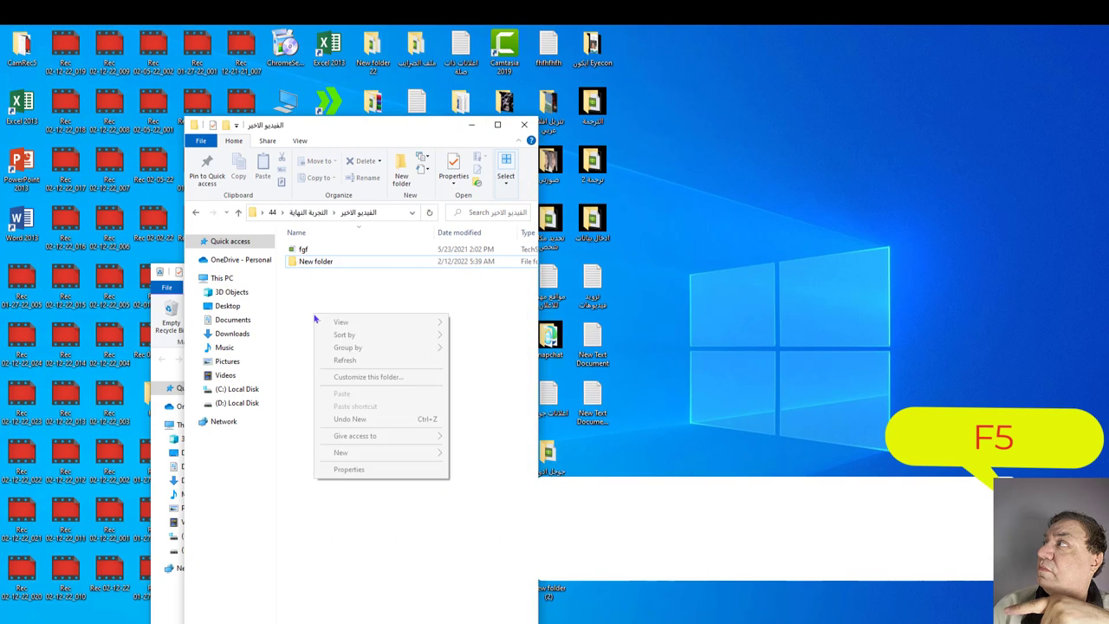
left_click(341, 360)
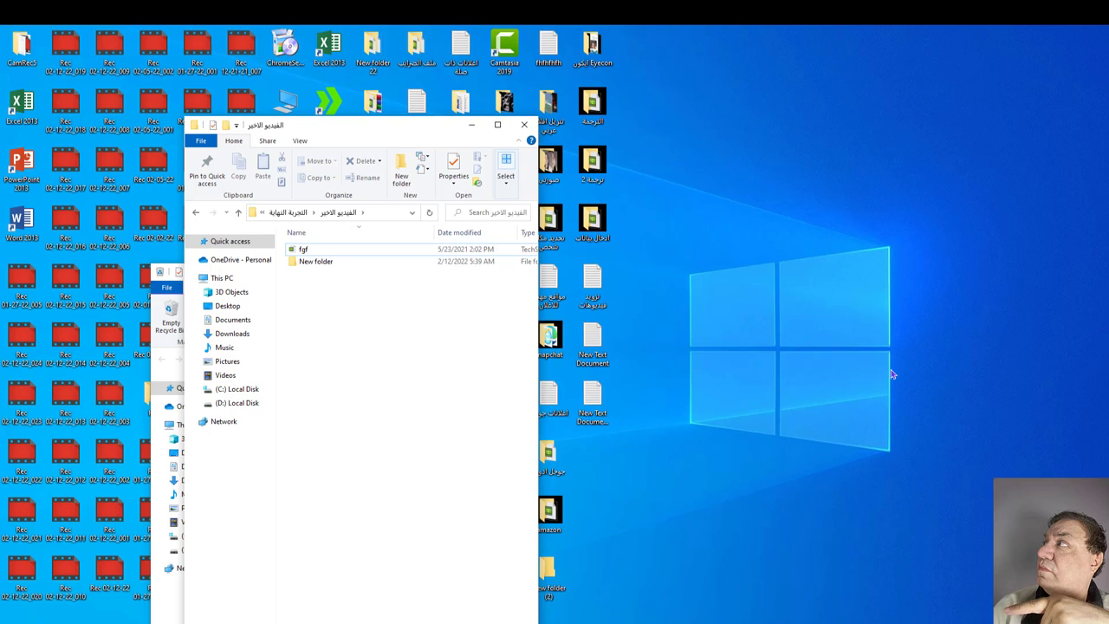
Step: Cycle the keyboard focus through the areas of the الفيديو الاخير window until it reaches the Name column header
key("F6")
key("F6")
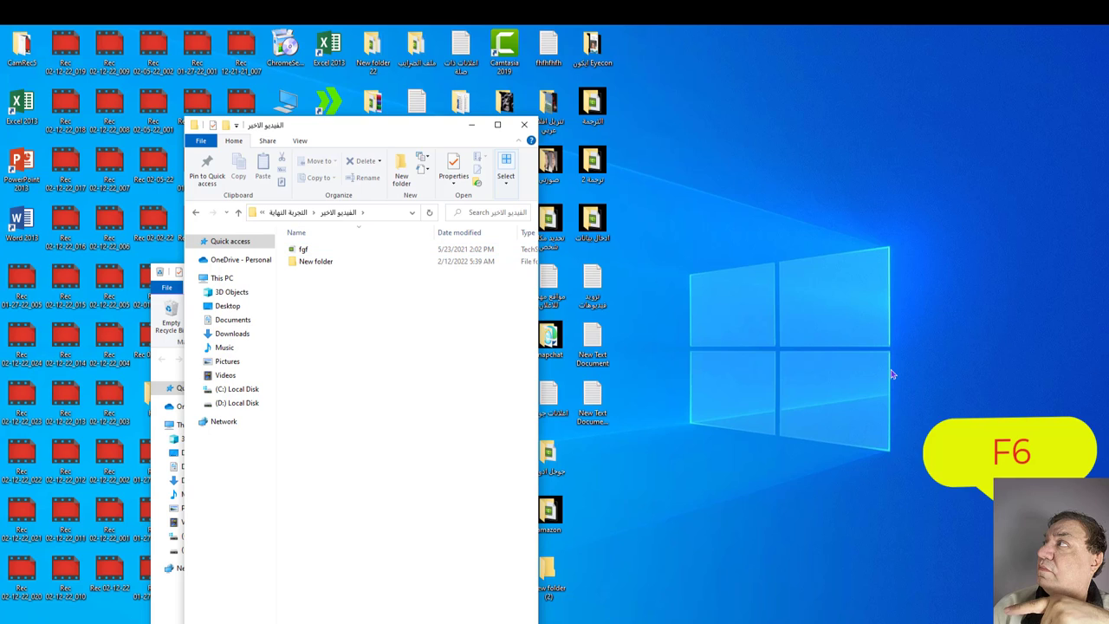
key("F6")
key("F6")
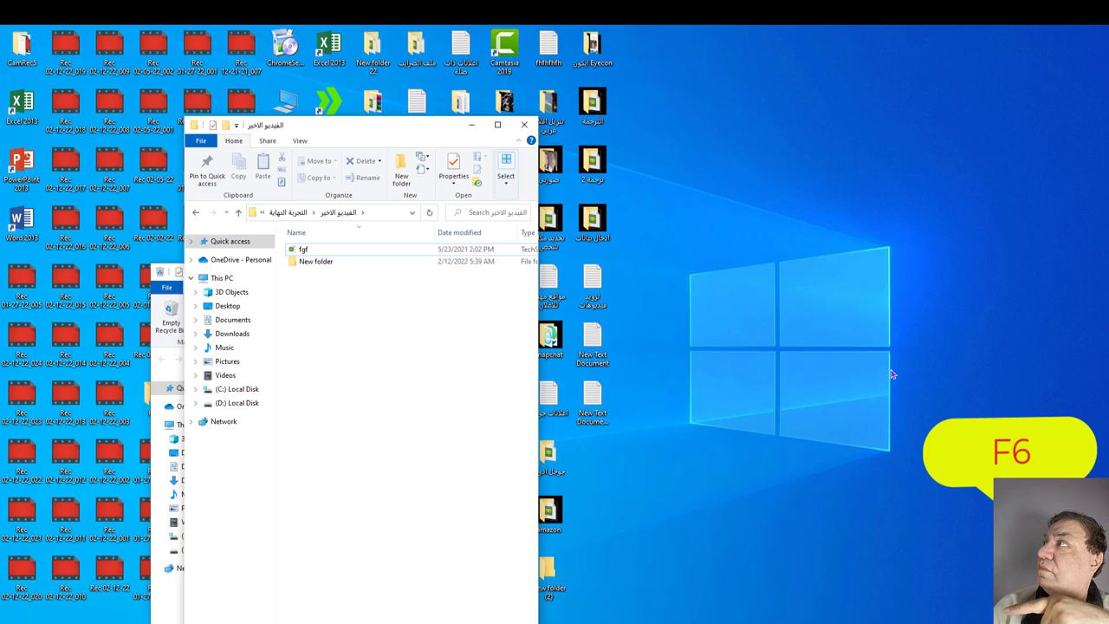
key("F6")
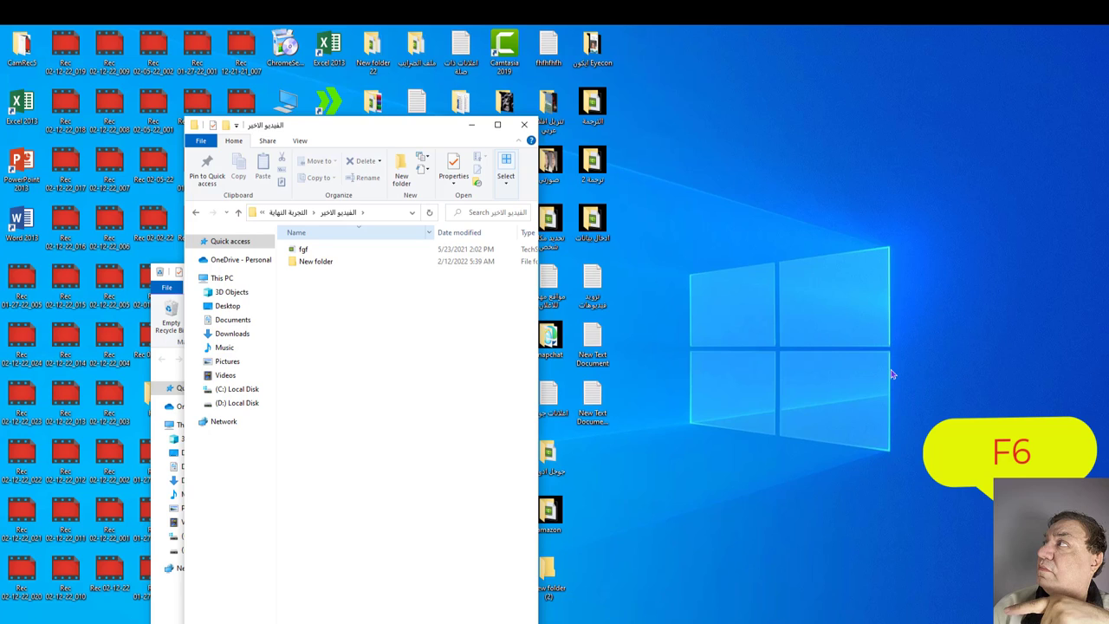